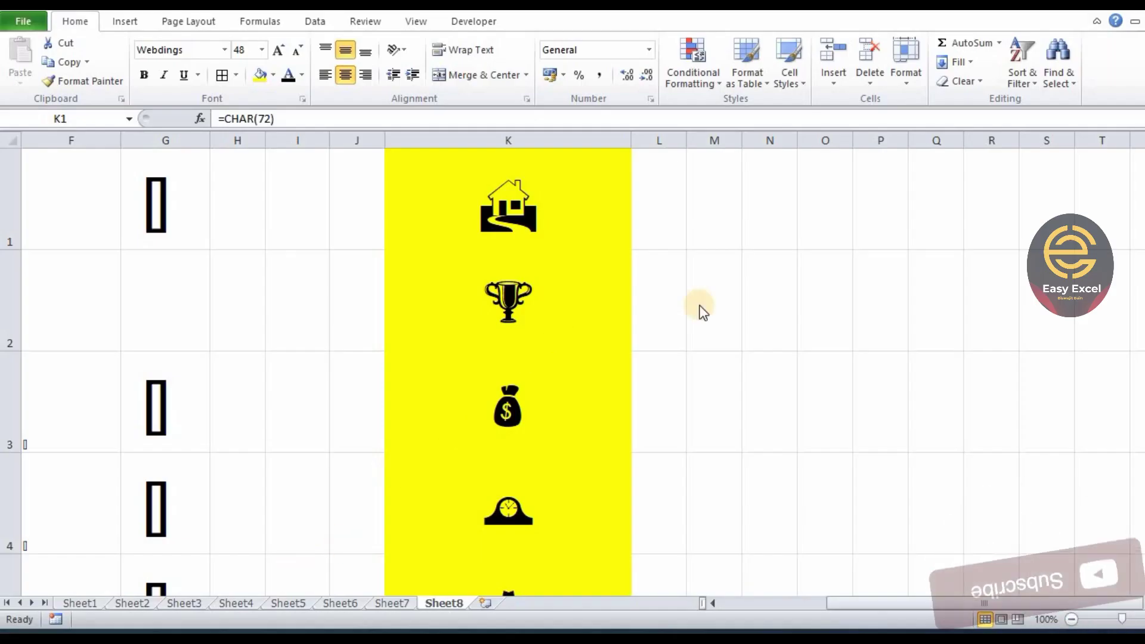
- Check the CHAR formulas behind the house, trophy and money bag in K1–K3, e.g. =CHAR(72)
left_click(549, 184)
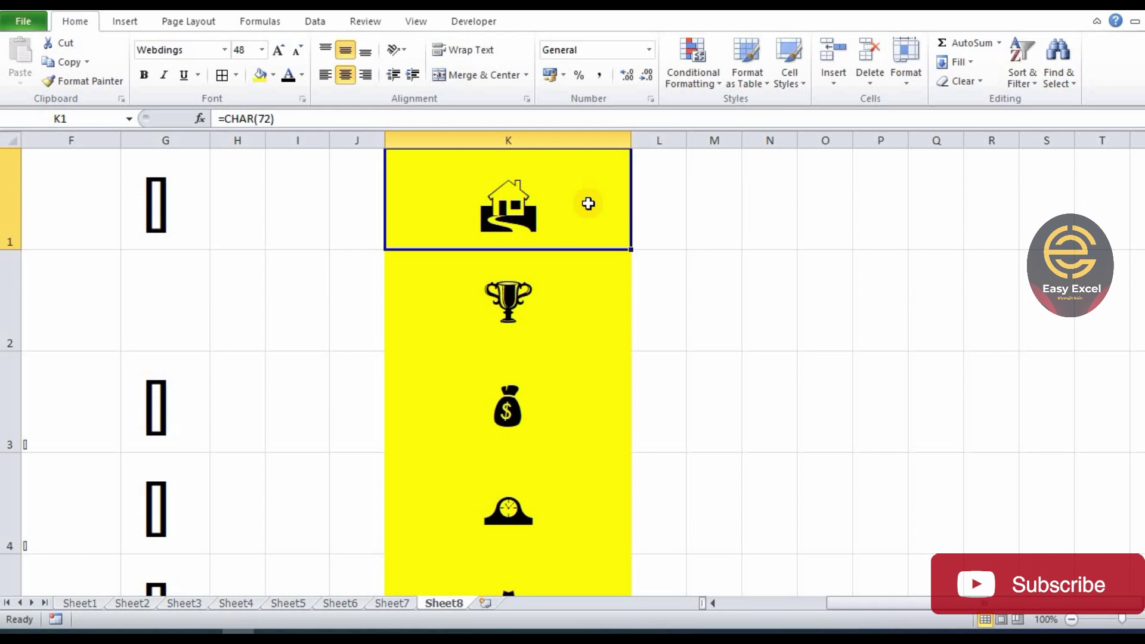
left_click(648, 186)
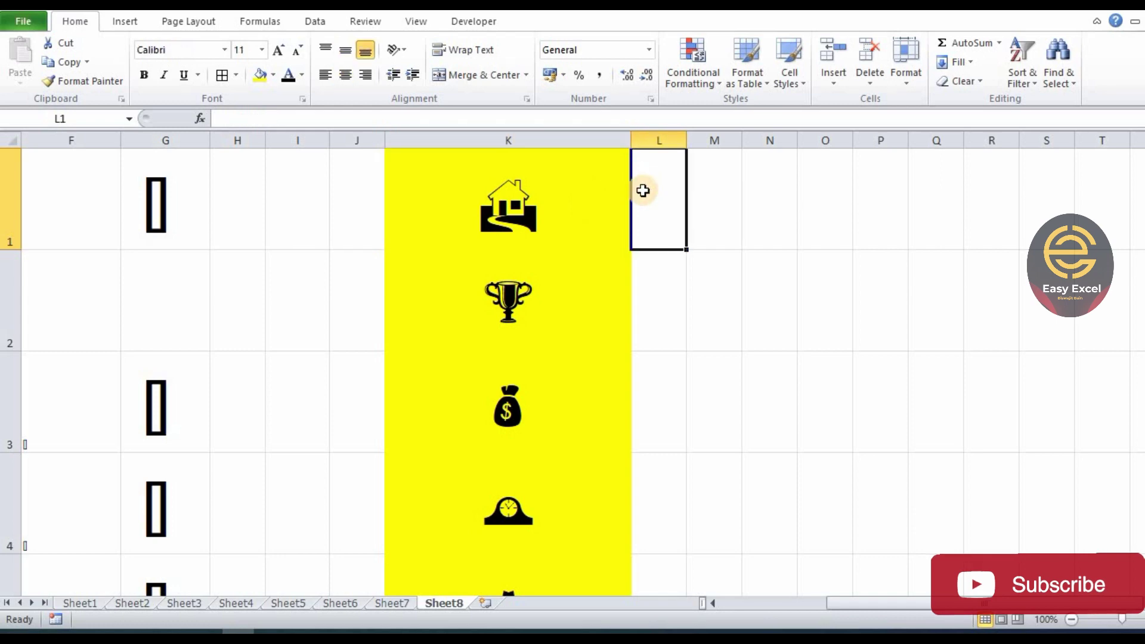
left_click(521, 212)
left_click(527, 274)
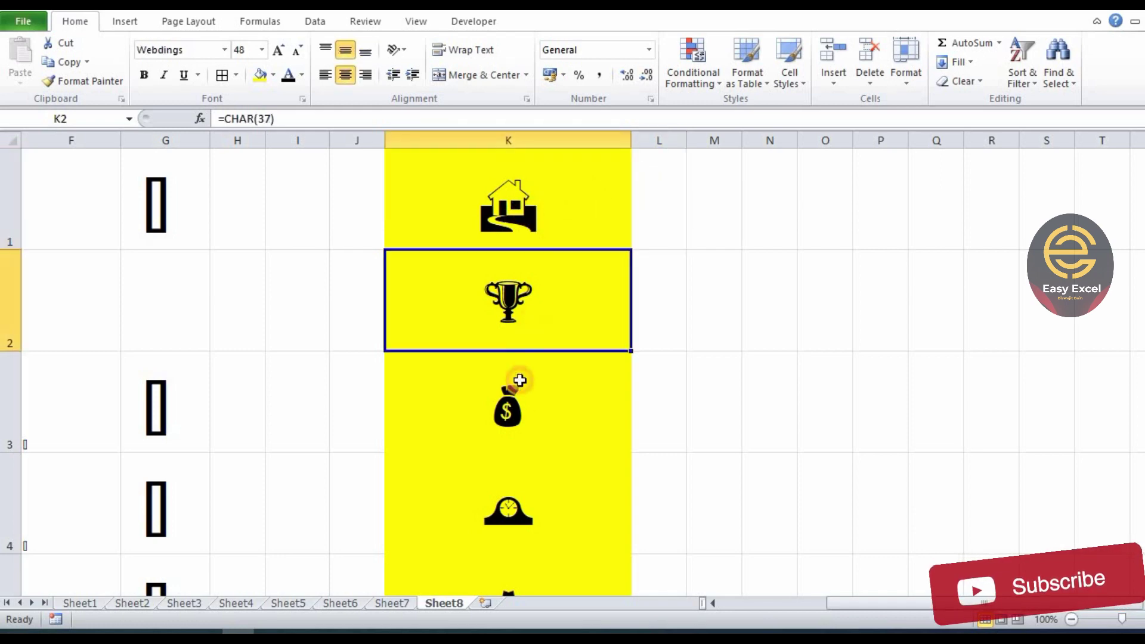
left_click(519, 378)
left_click(643, 202)
left_click(525, 200)
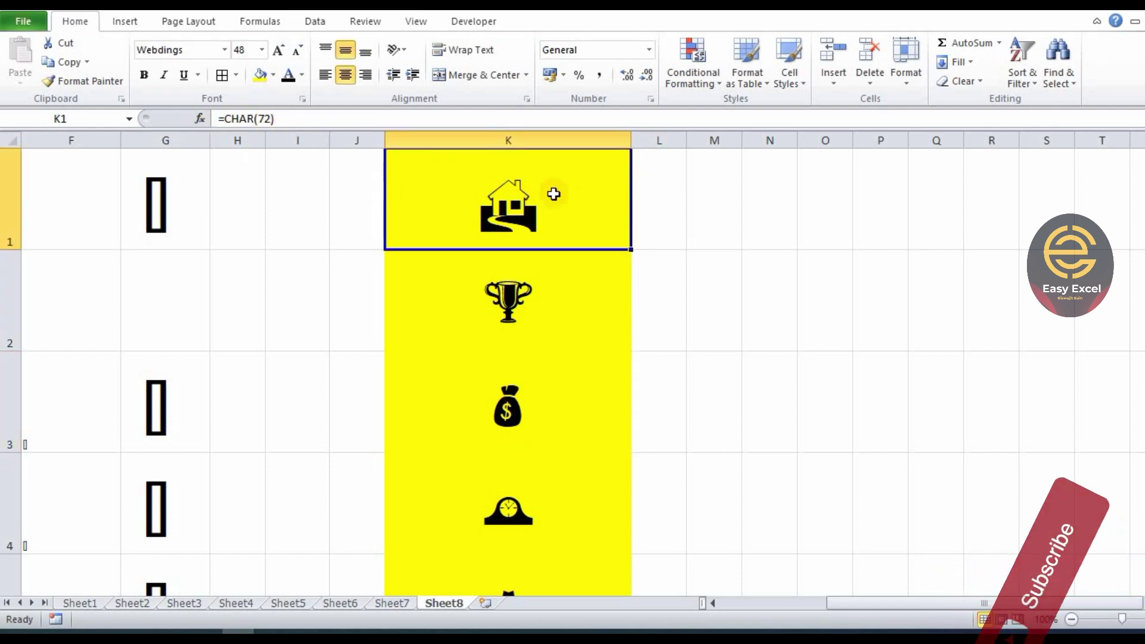
left_click(647, 187)
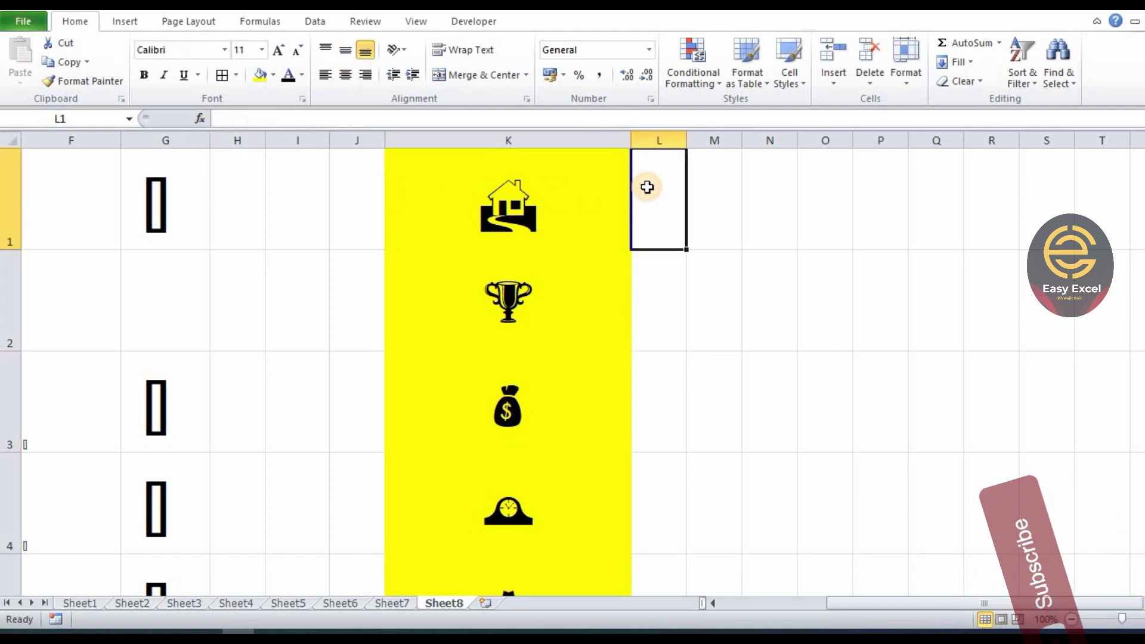
left_click(556, 212)
left_click(647, 192)
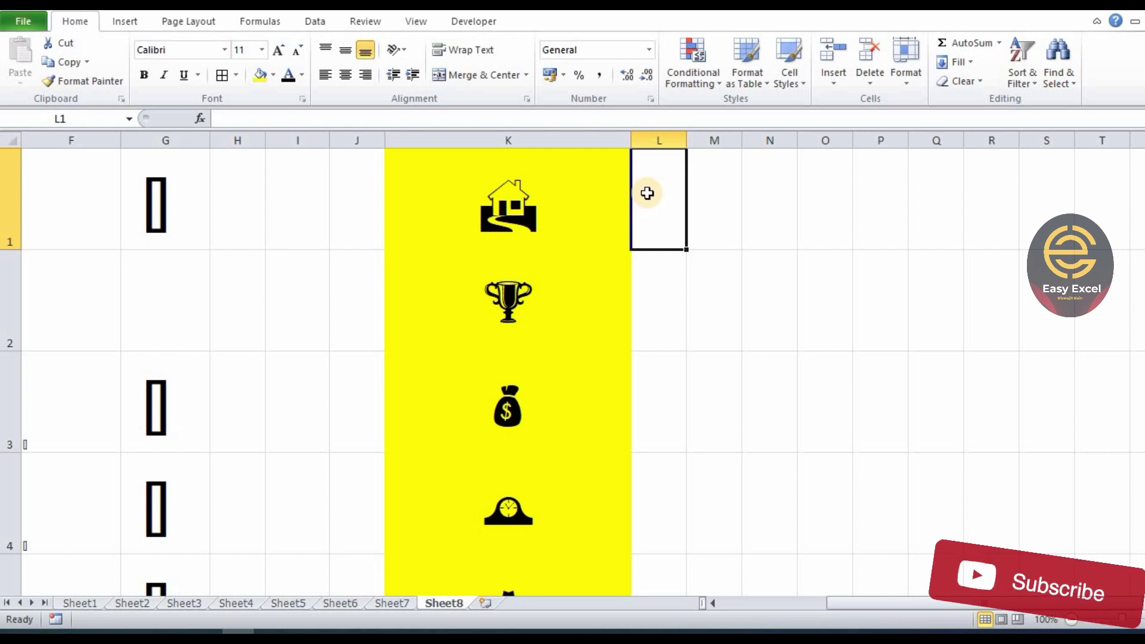
left_click(517, 210)
left_click(508, 309)
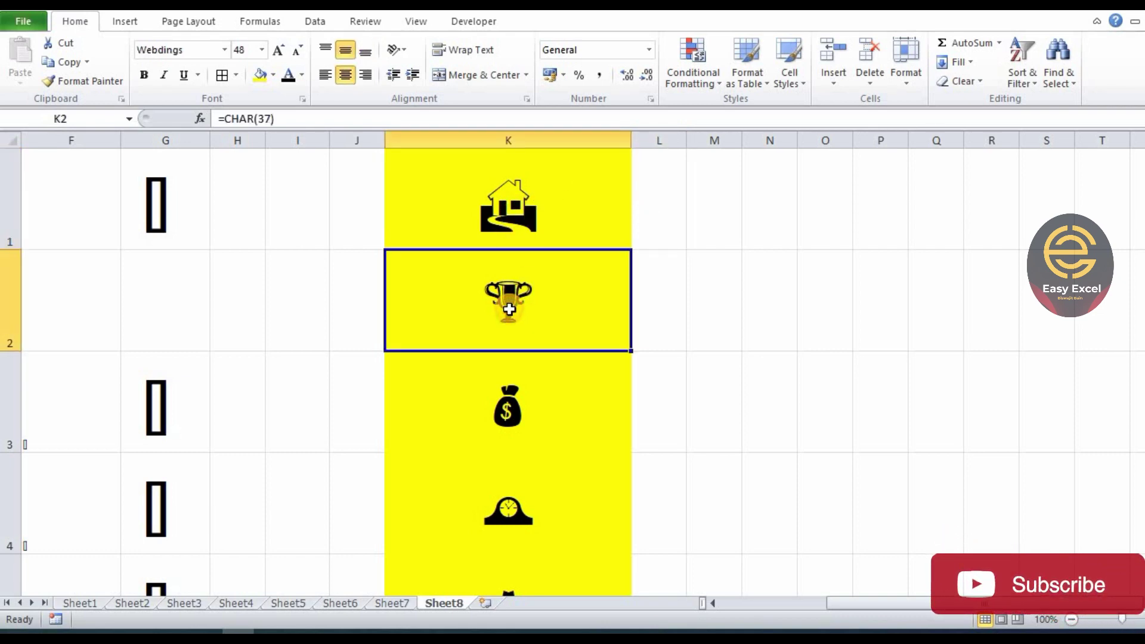
left_click(512, 412)
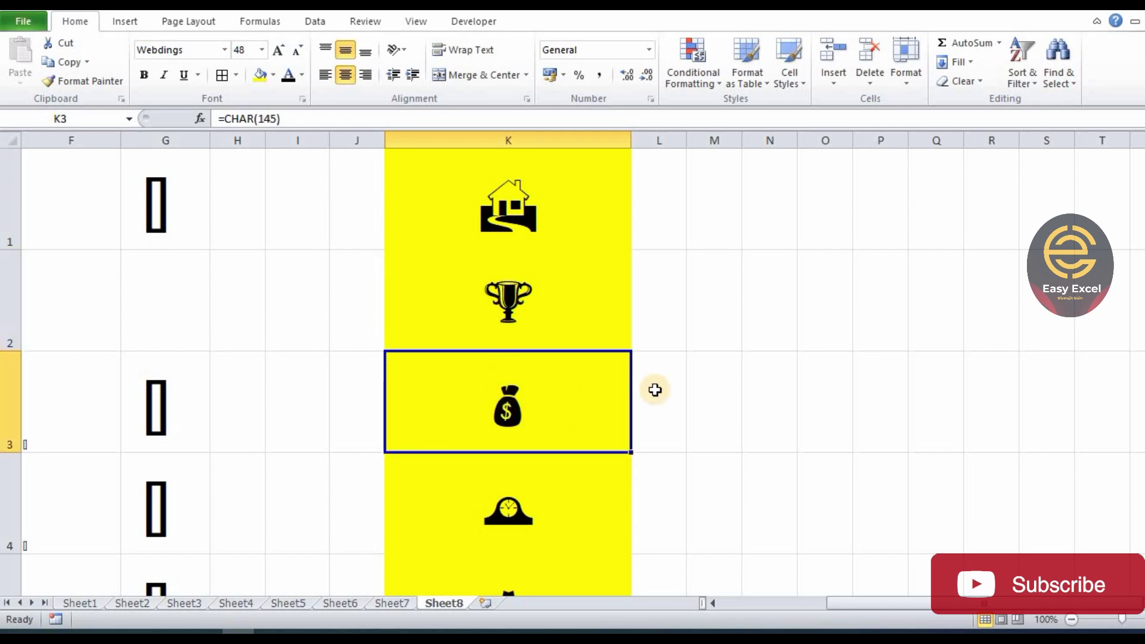
- Read the CHAR formulas behind the clock, spy, spider web, police car and megaphone in K4–K9
scroll(664, 387, "down", 1)
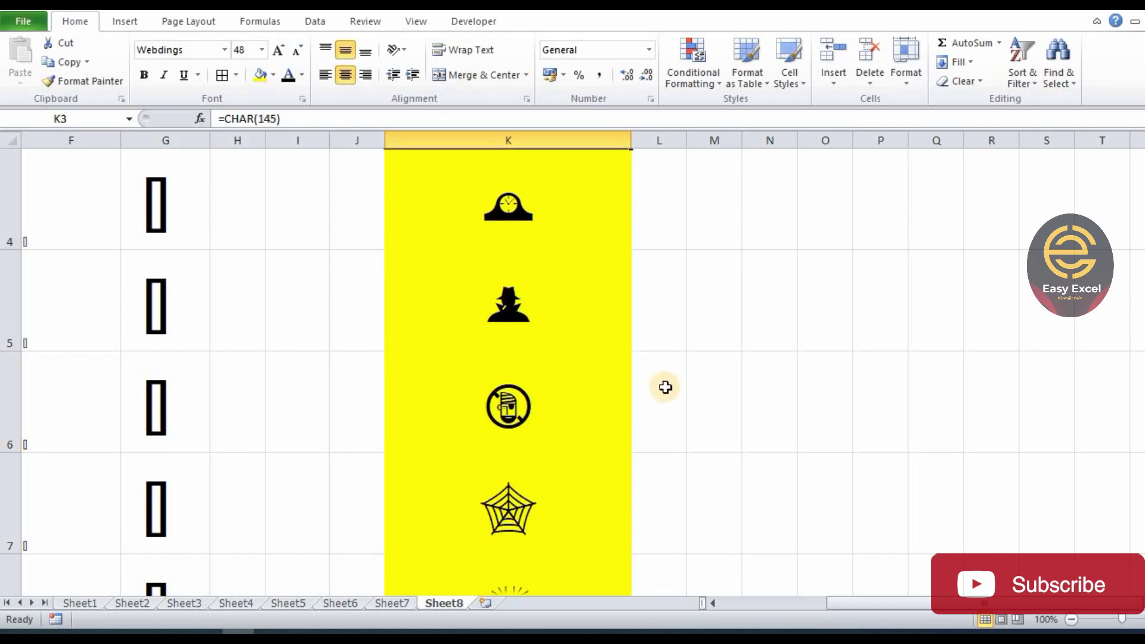
left_click(519, 214)
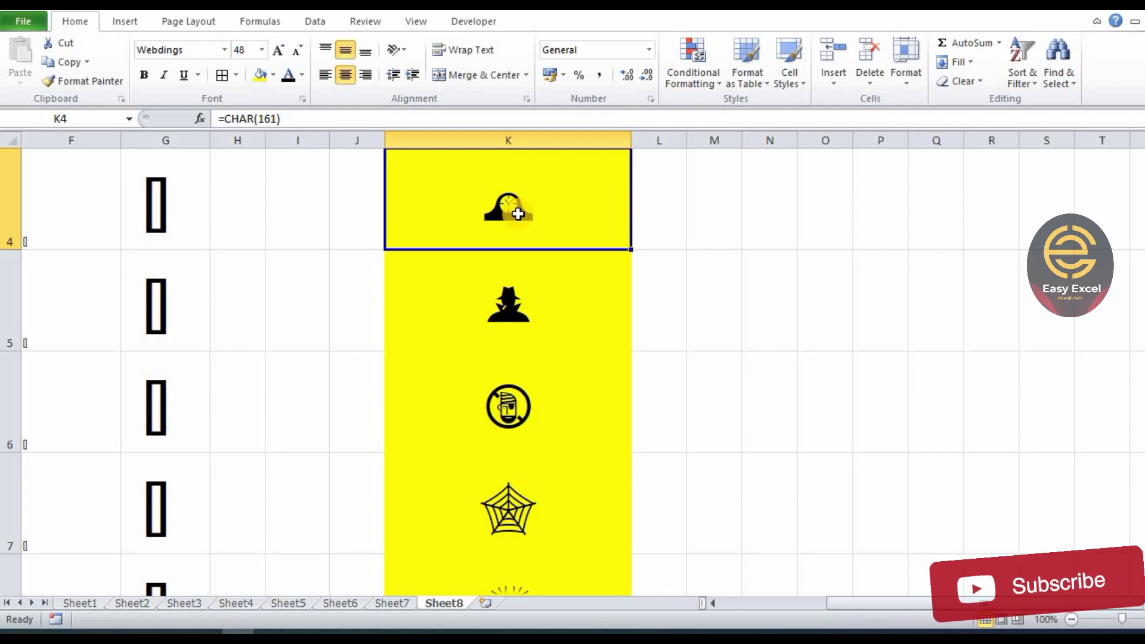
left_click(501, 317)
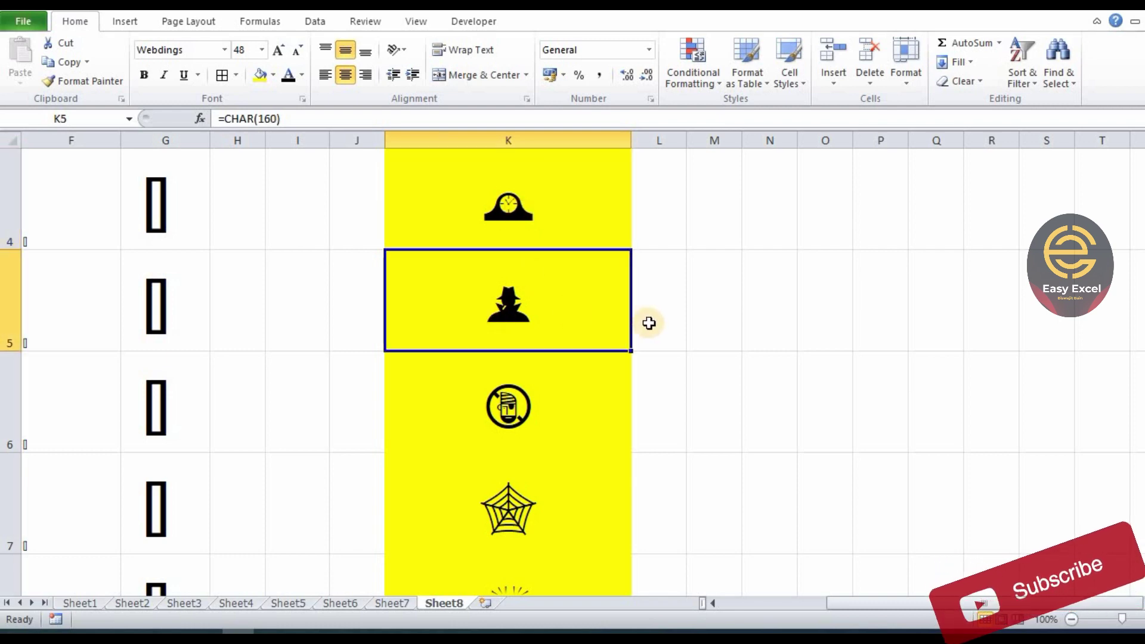
scroll(649, 323, "down", 1)
scroll(649, 320, "up", 1)
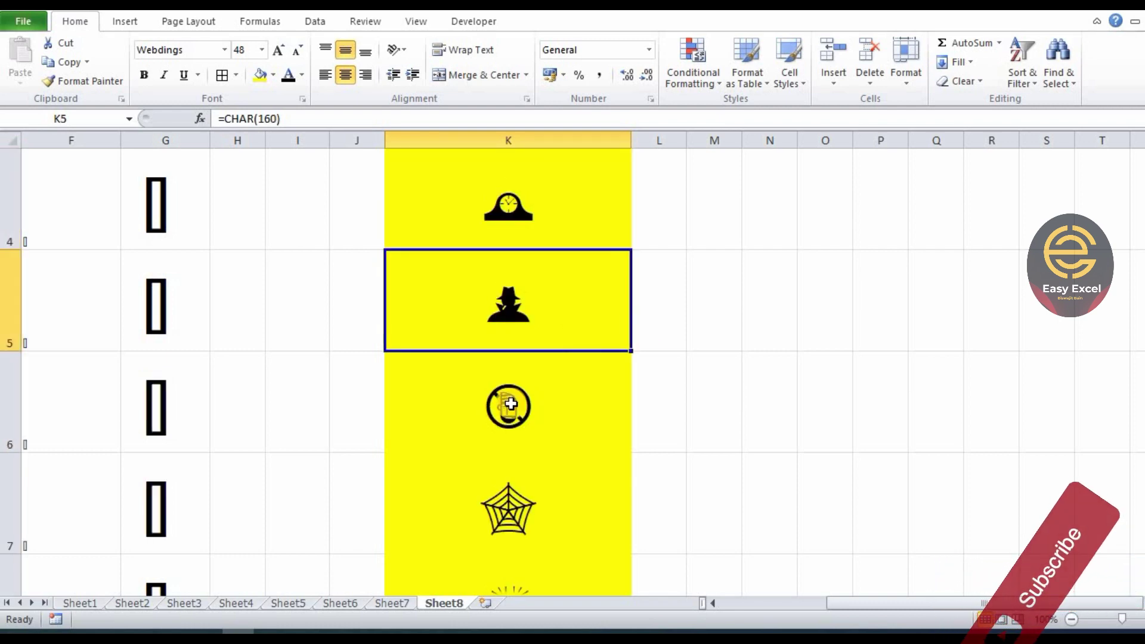
left_click(513, 423)
left_click(517, 521)
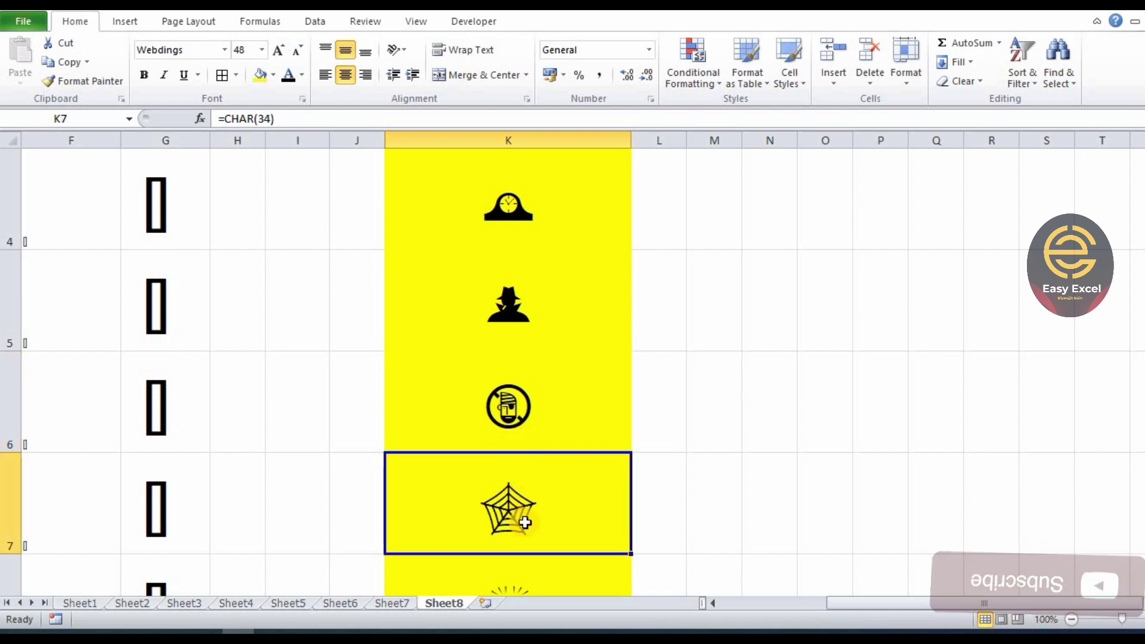
scroll(517, 522, "down", 1)
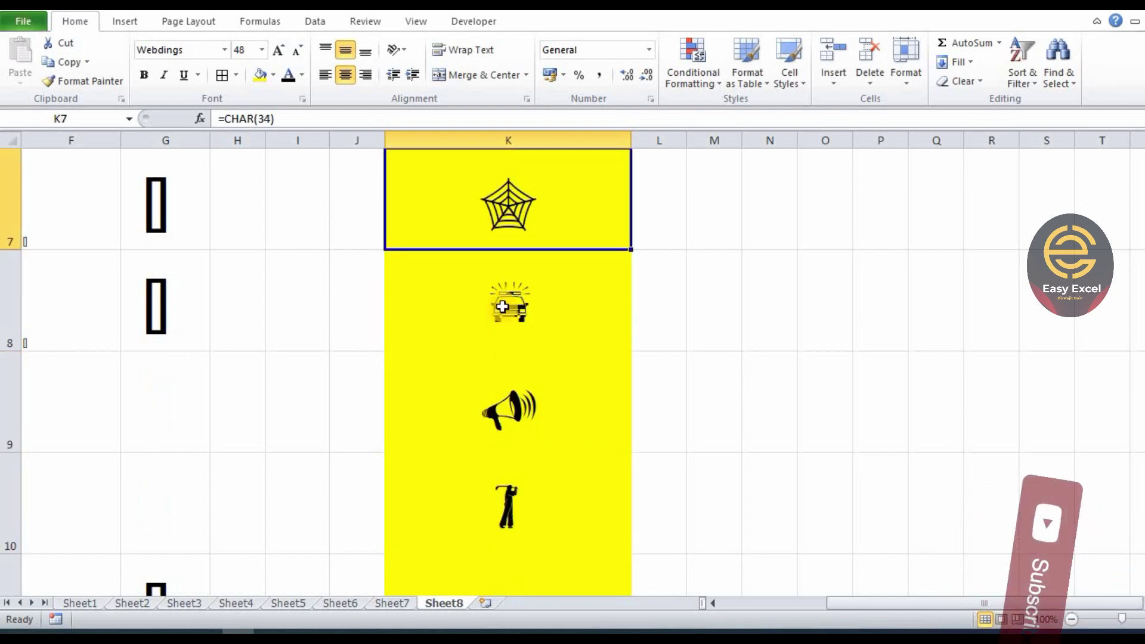
left_click(506, 328)
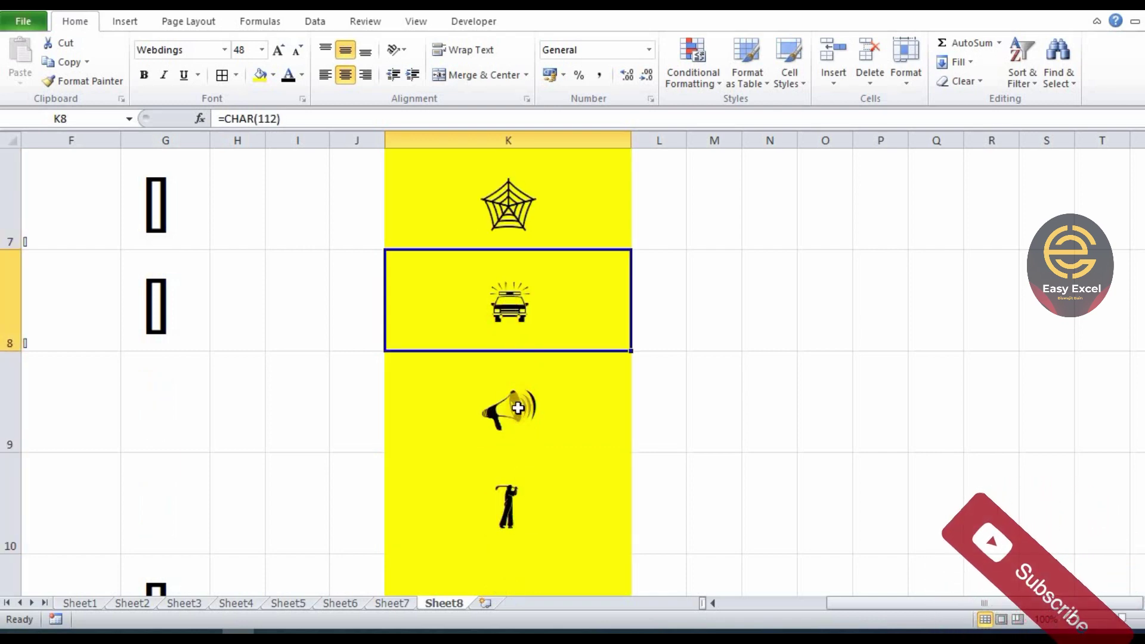
left_click(517, 408)
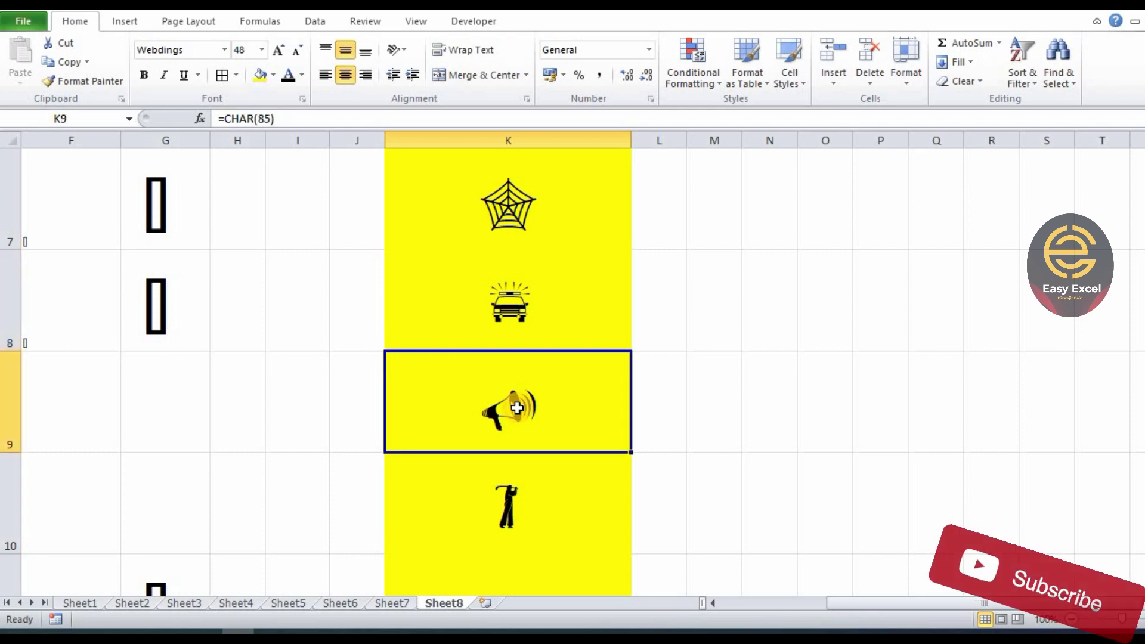
- Read the CHAR formulas behind the golfer, swimmer, motorbike, racing car and ambulance in K10–K16
scroll(516, 408, "down", 1)
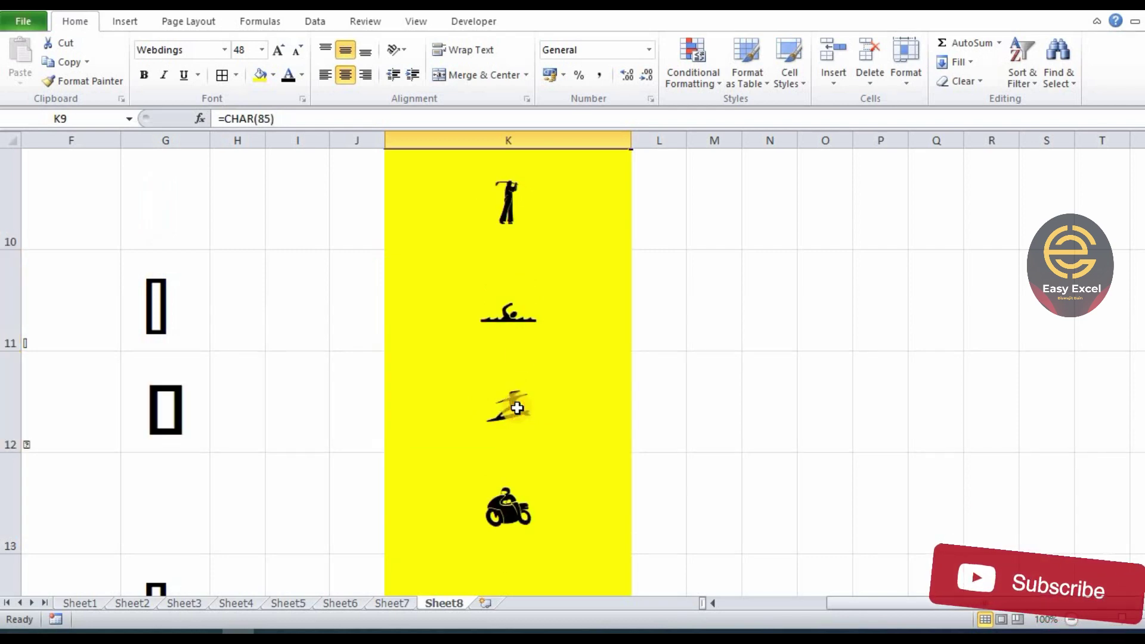
left_click(508, 203)
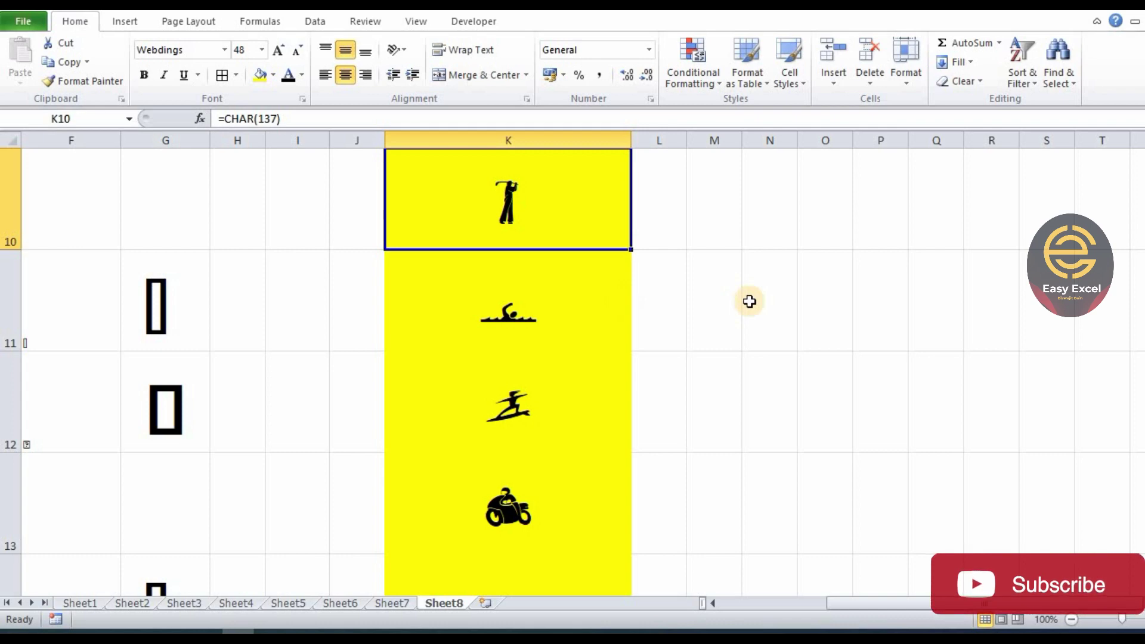
left_click(508, 320)
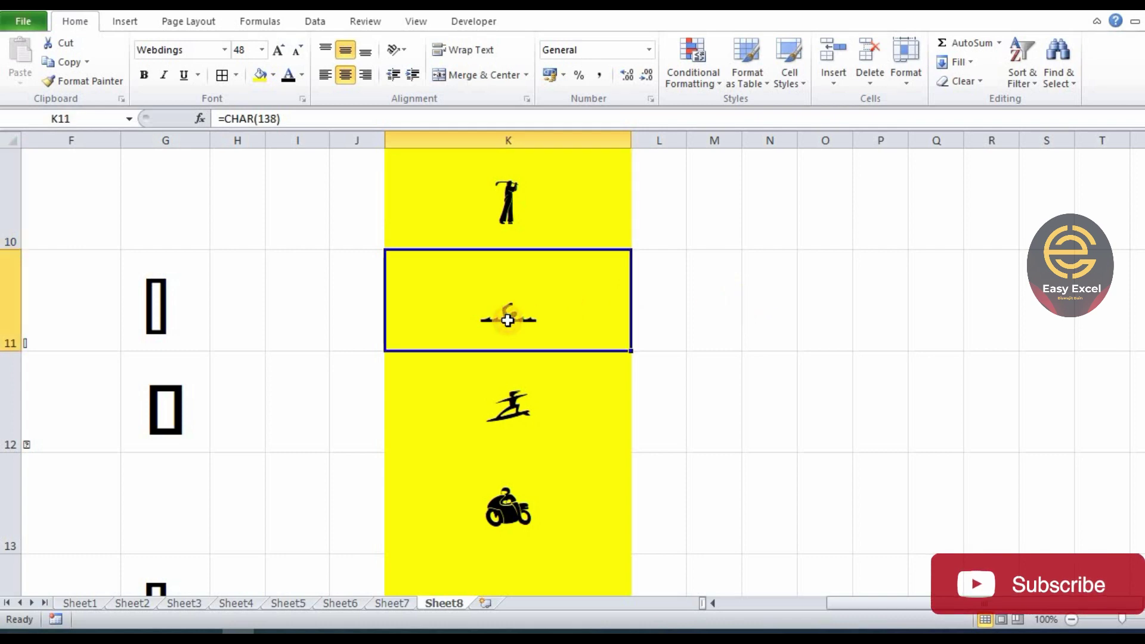
left_click(517, 406)
left_click(508, 504)
scroll(520, 500, "down", 1)
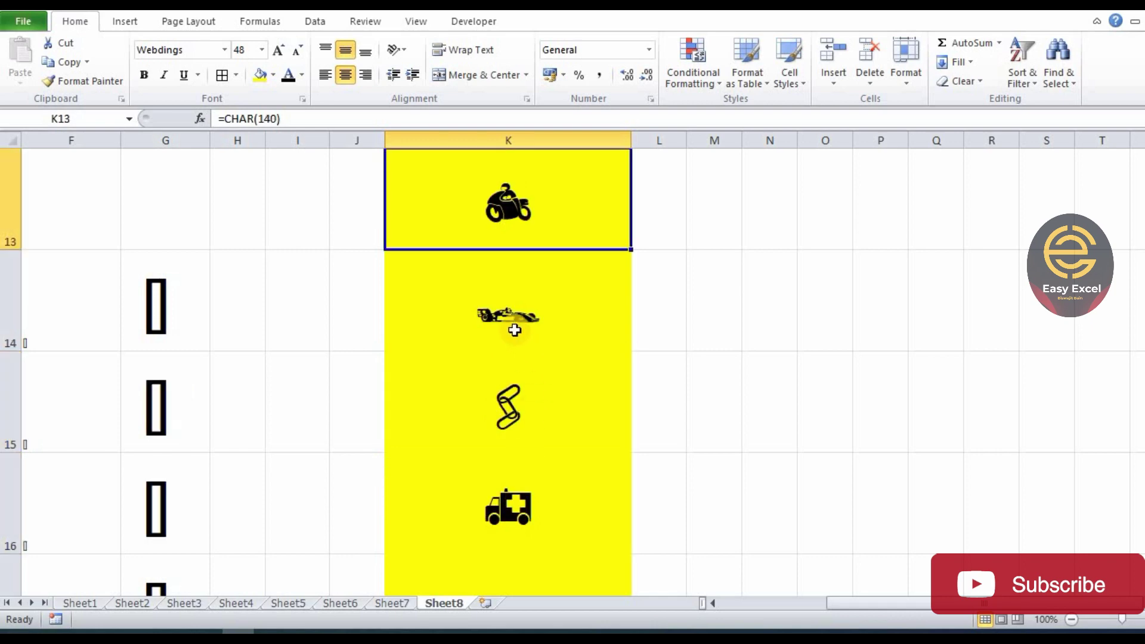
left_click(550, 330)
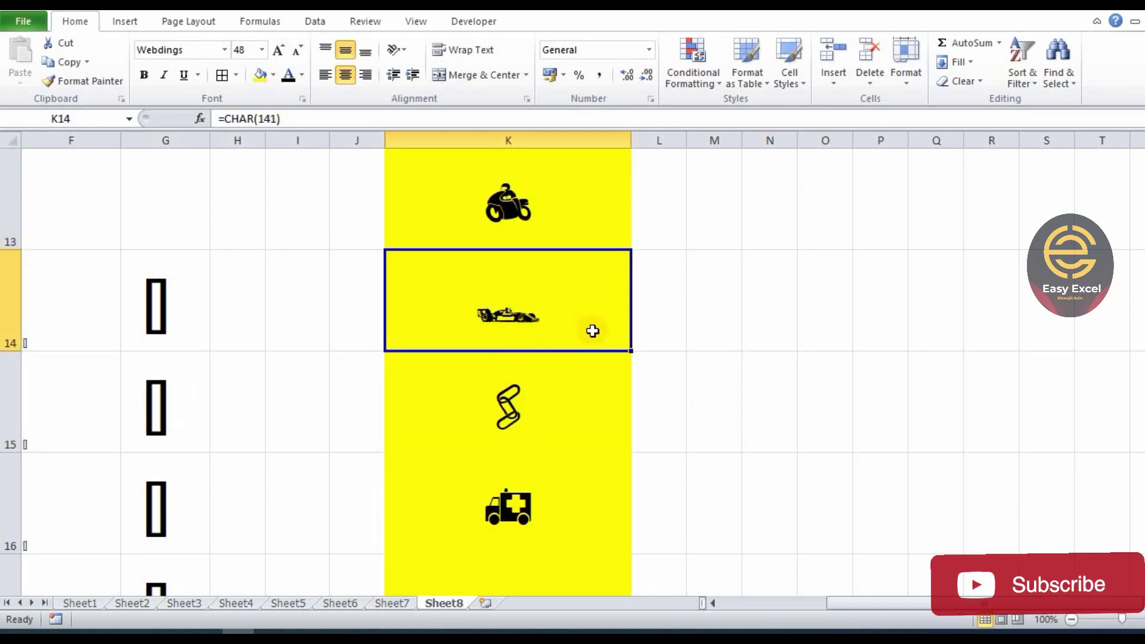
left_click(504, 412)
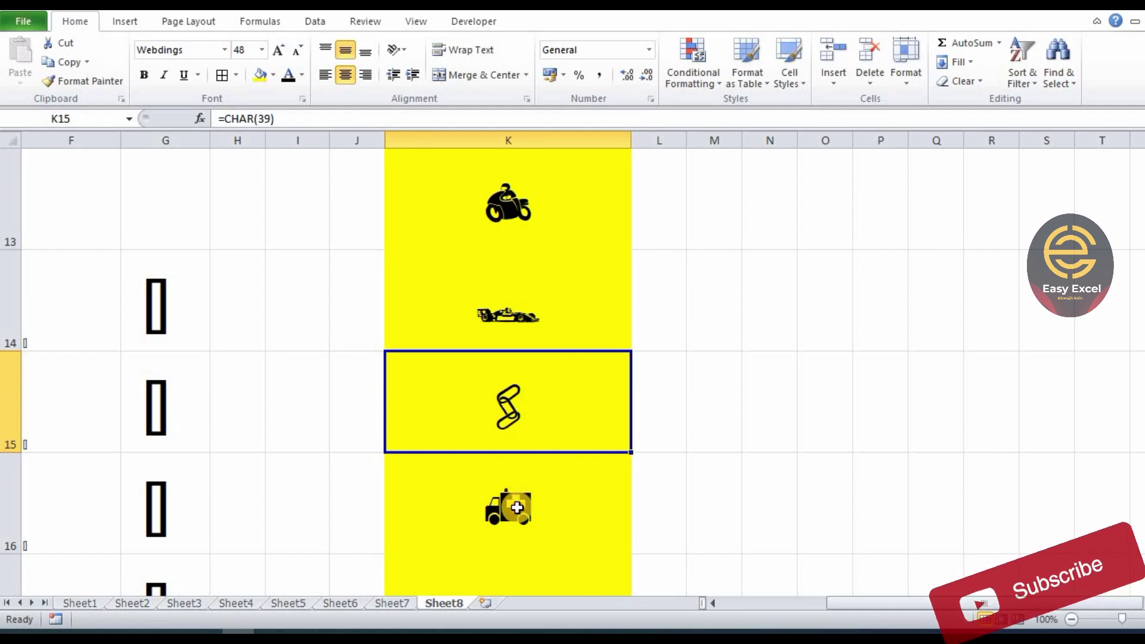
left_click(517, 508)
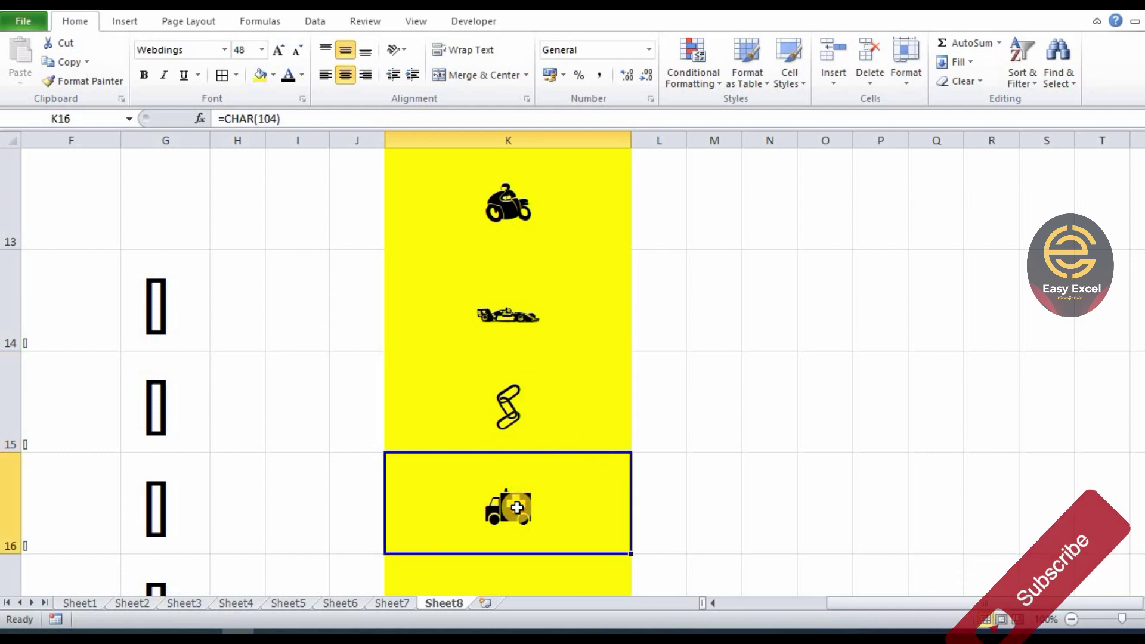
- Narrow column K and re-enter K8's formula unchanged
left_click(717, 334)
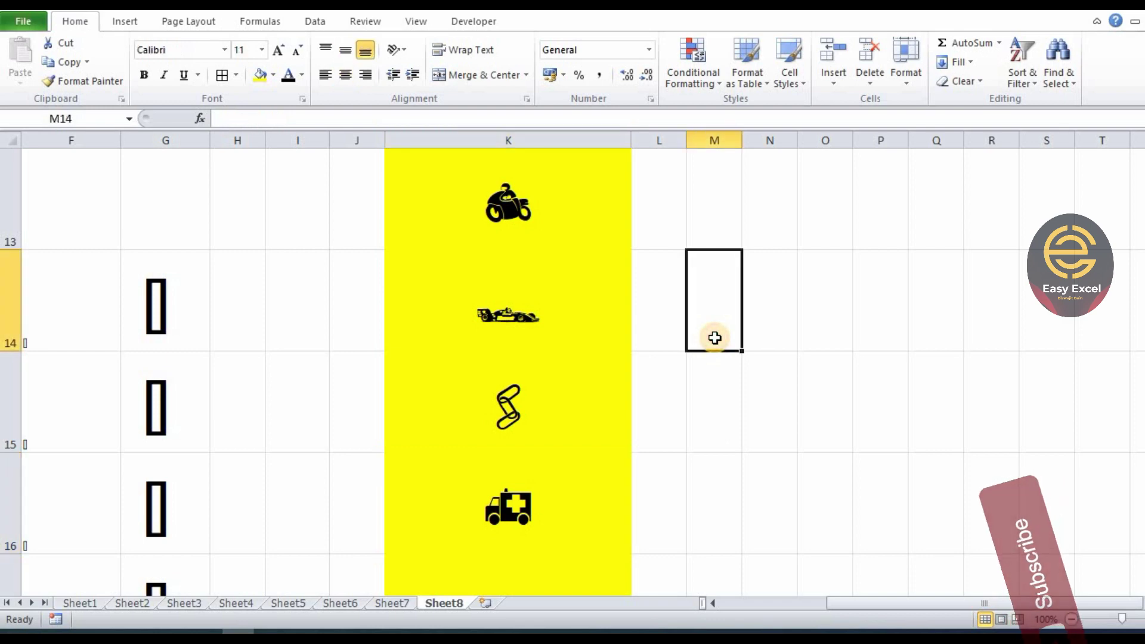
scroll(715, 336, "up", 3)
scroll(715, 338, "up", 1)
left_click_drag(592, 240, 526, 554)
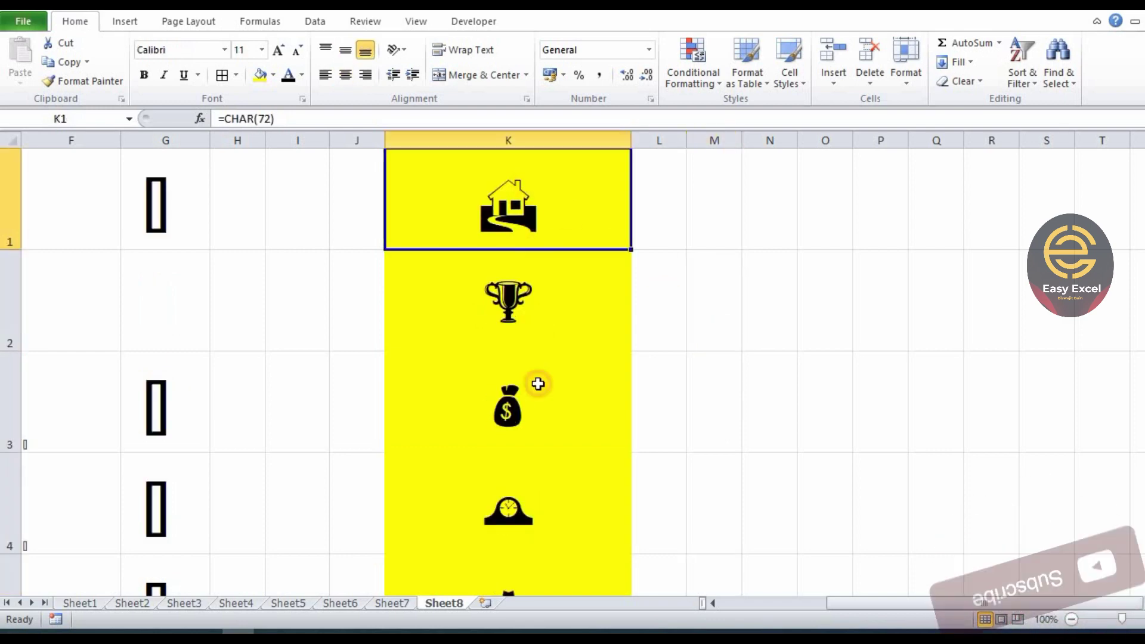
scroll(544, 471, "down", 2)
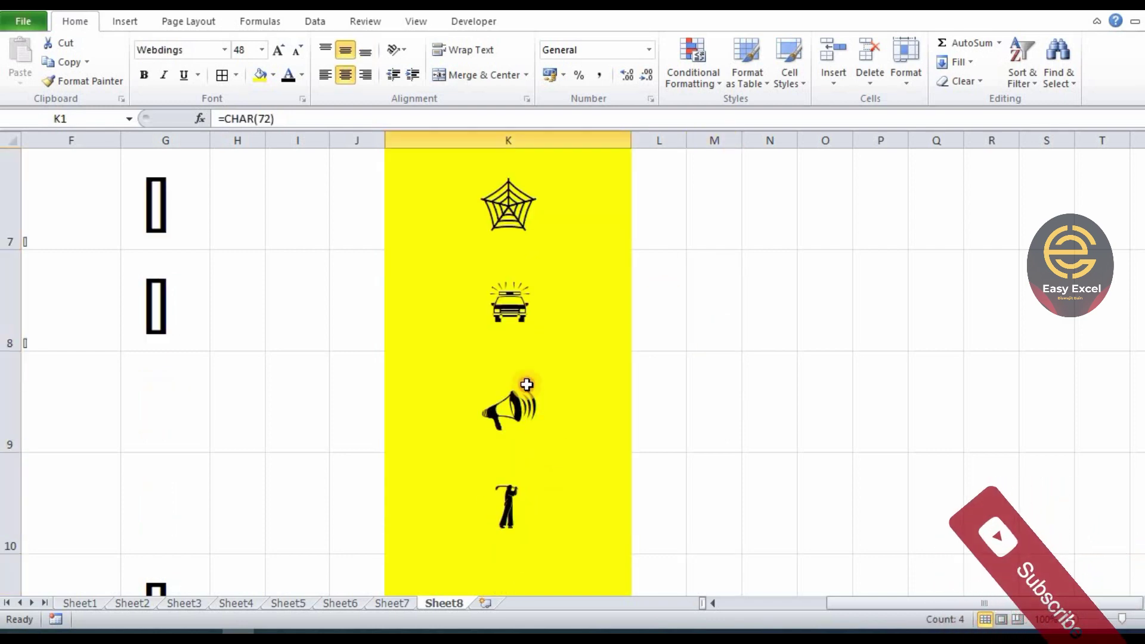
left_click(430, 298)
left_click(269, 117)
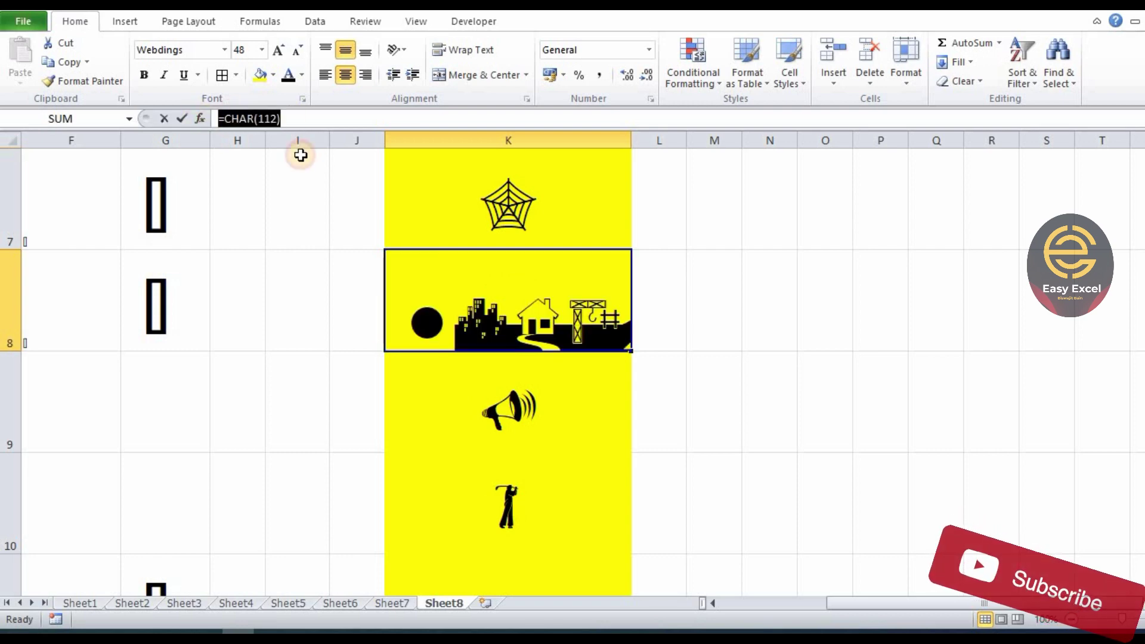
key("Return")
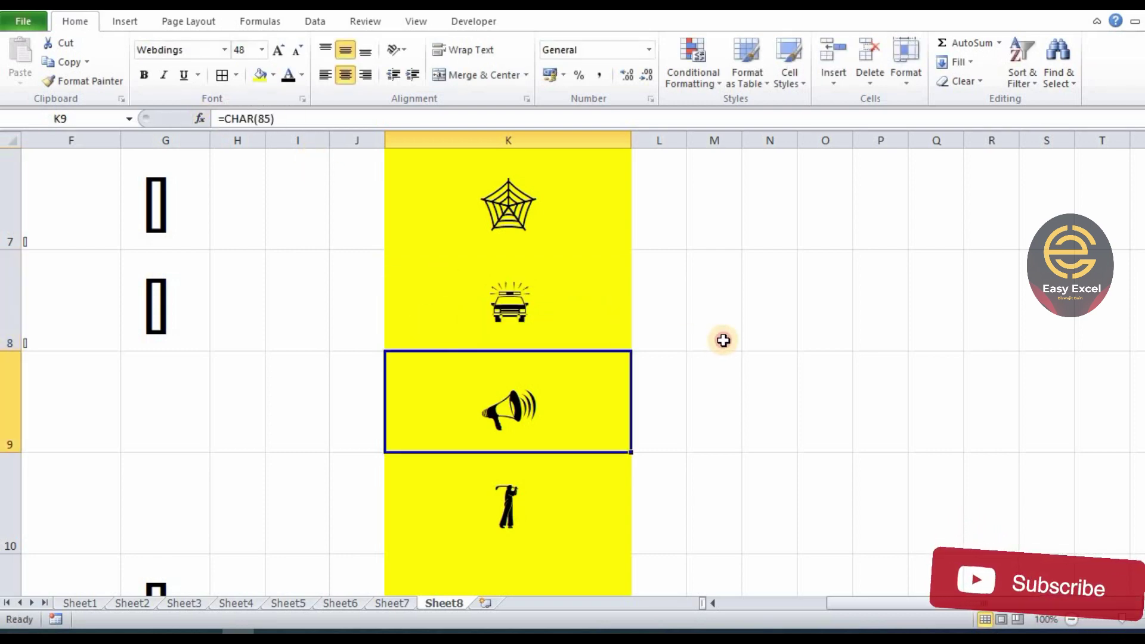
left_click(724, 340)
- Enter the formula =CHAR(ROW()) in cell M1
left_click_drag(631, 141, 483, 141)
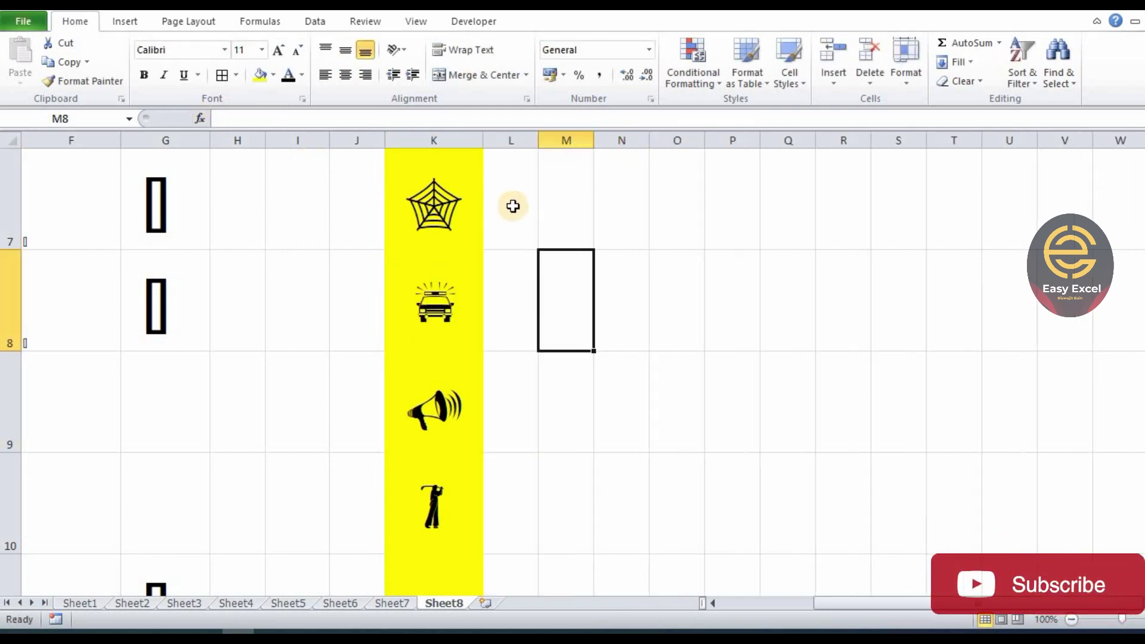
left_click(511, 204)
scroll(511, 206, "up", 2)
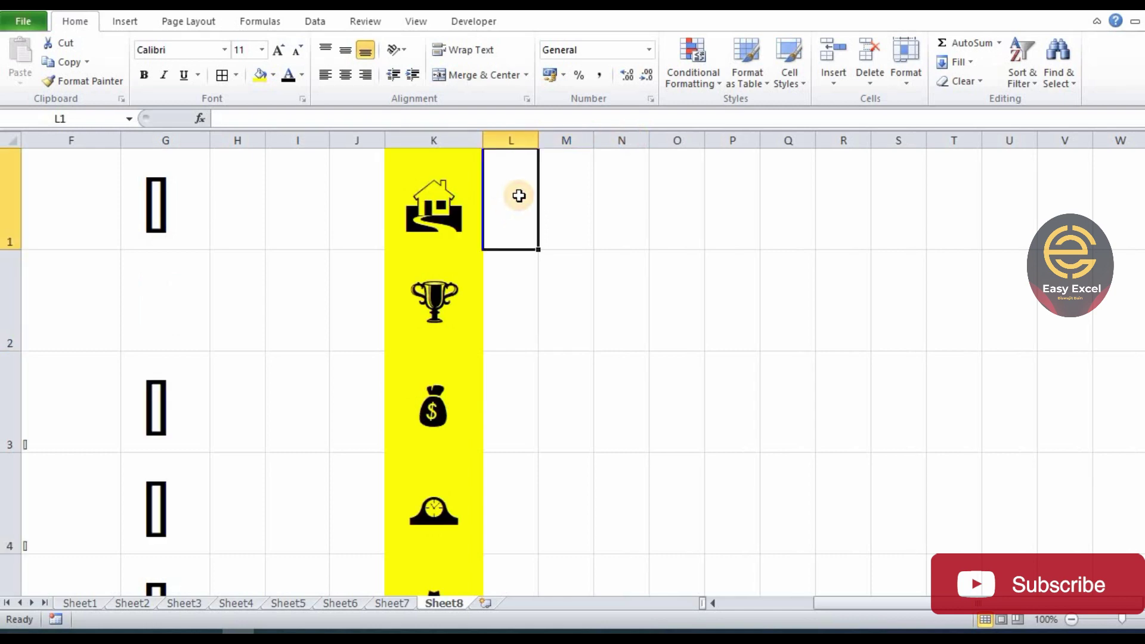
left_click(653, 205)
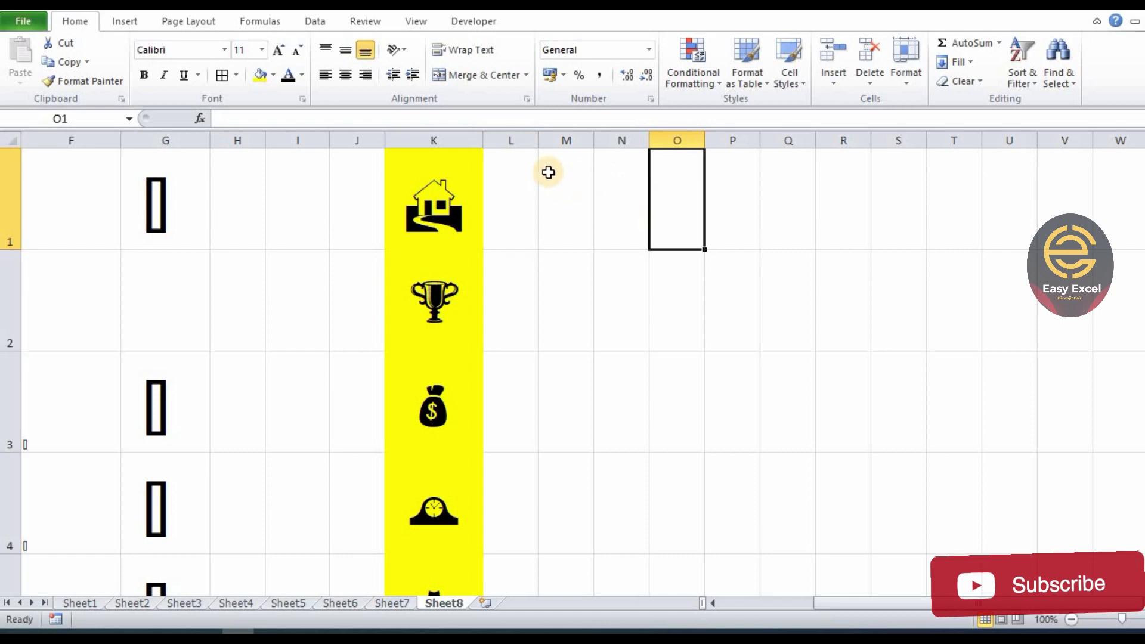
left_click(548, 172)
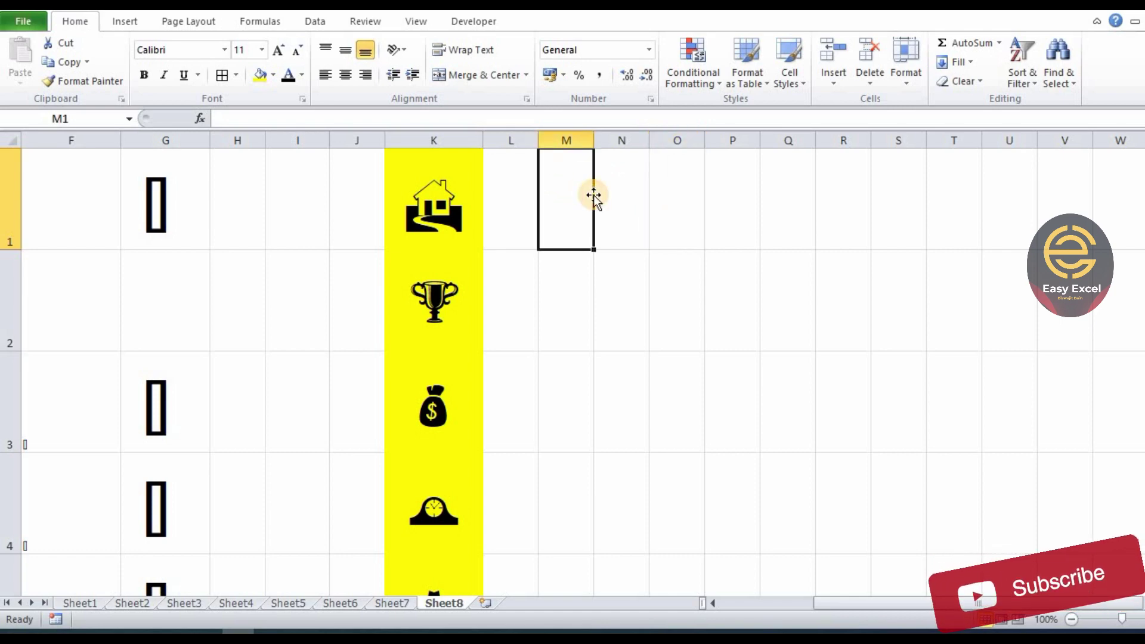
type("=")
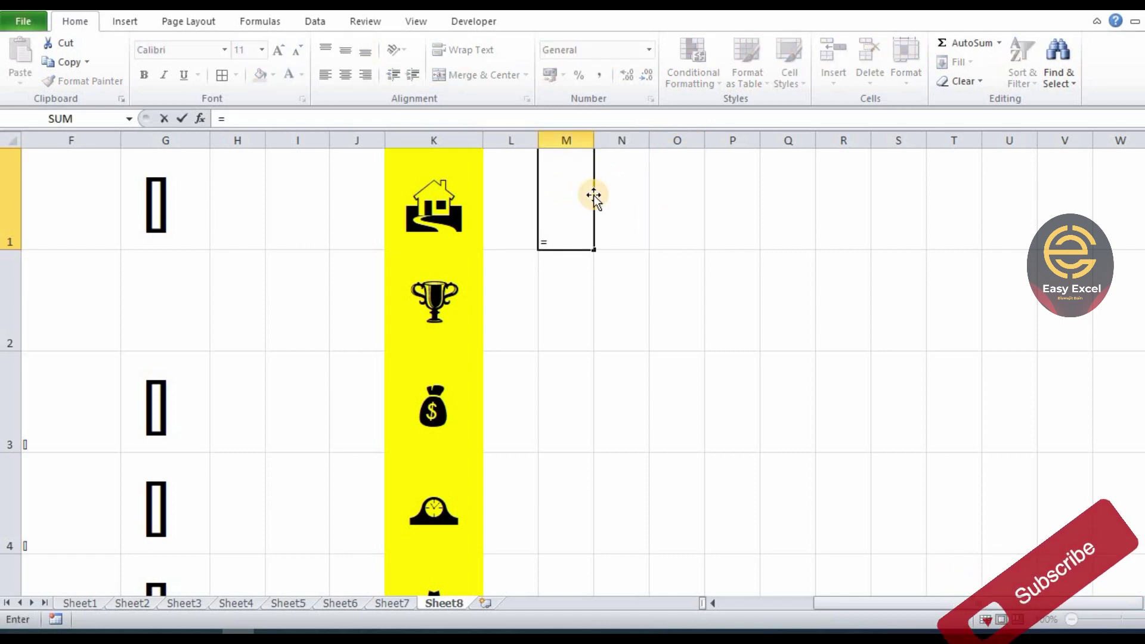
type("CHAR")
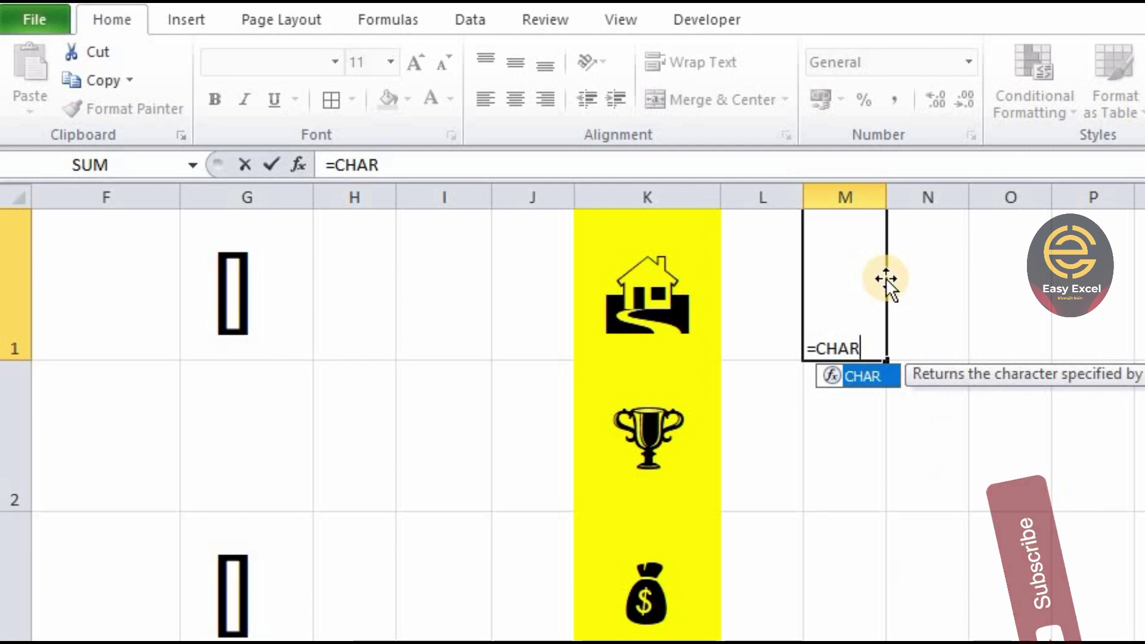
type("(RO")
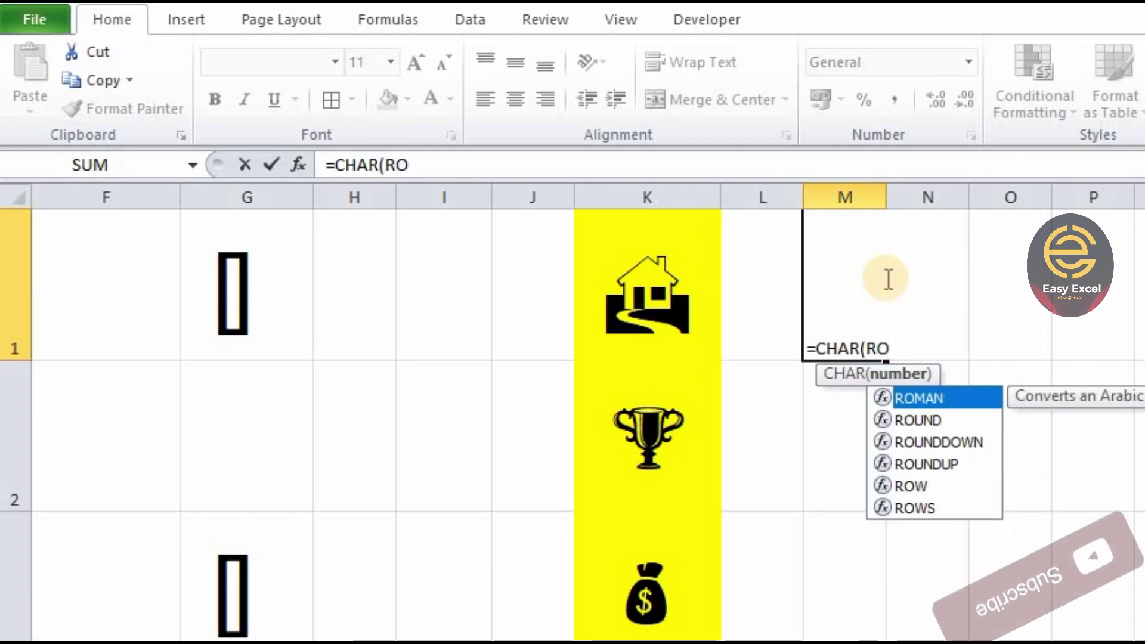
type("W(")
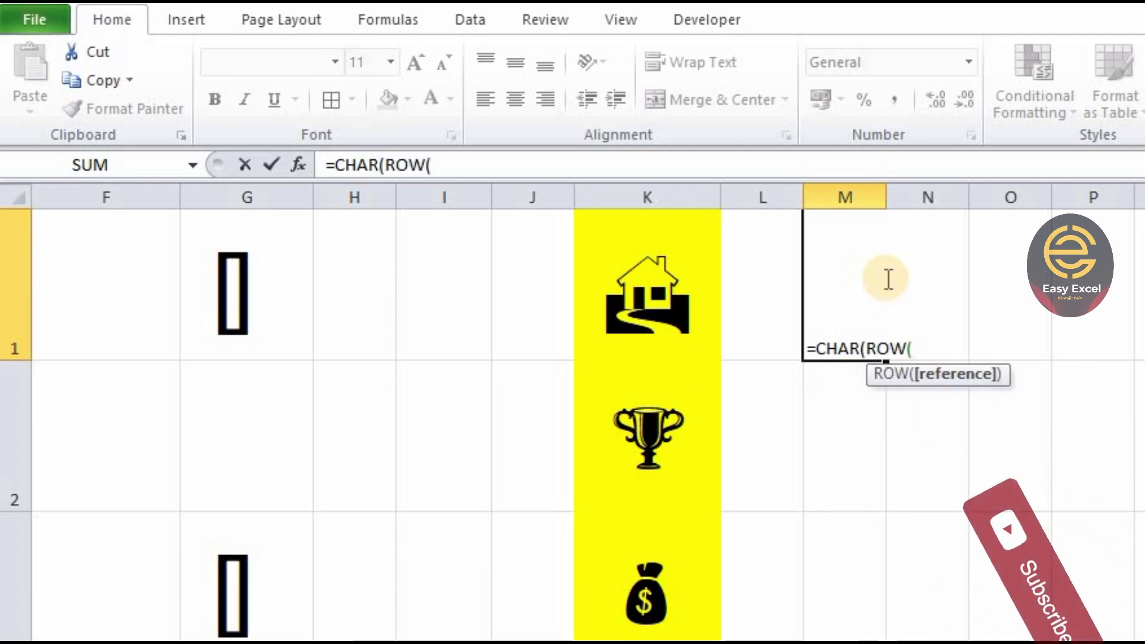
type("))")
key("Return")
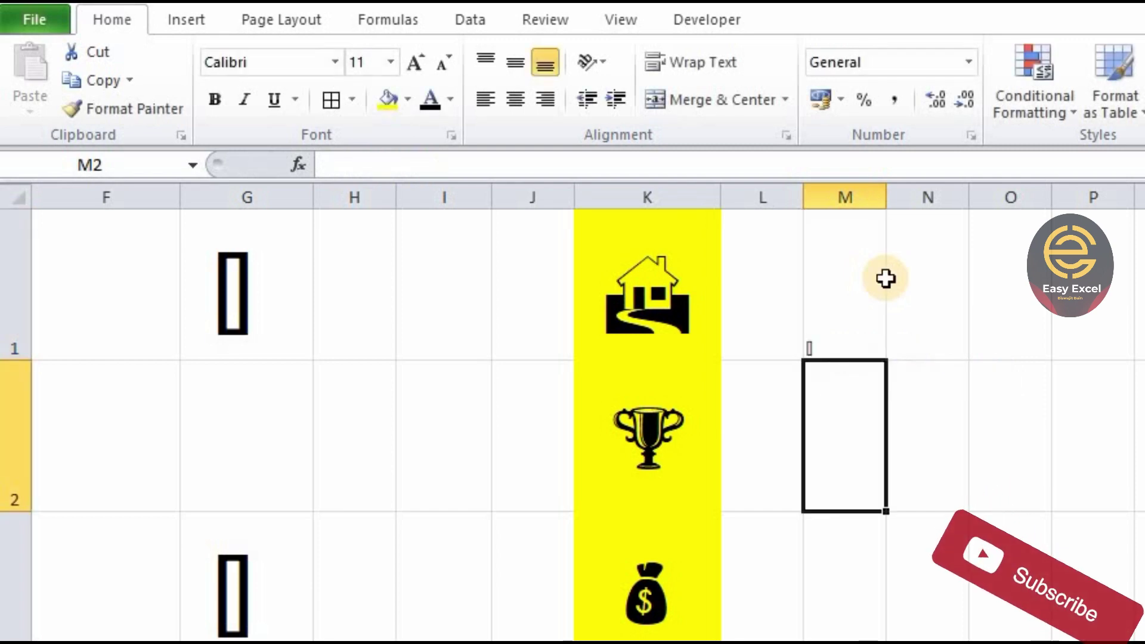
- Drag M1's fill handle to copy the formula down column M
left_click(889, 278)
left_click(835, 271)
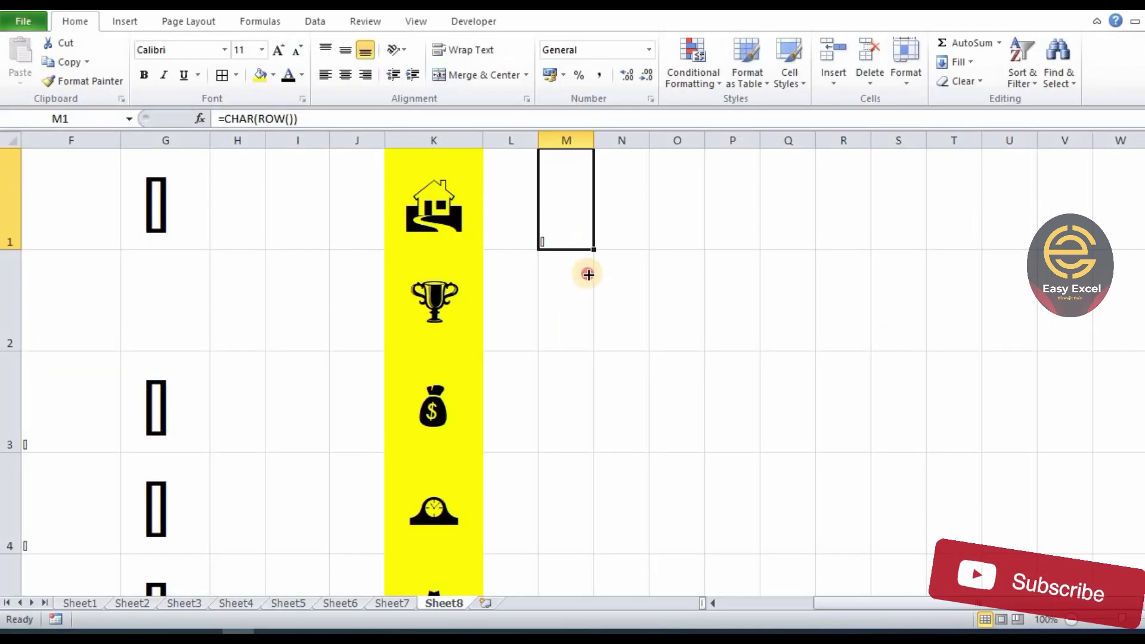
left_click_drag(889, 366, 566, 620)
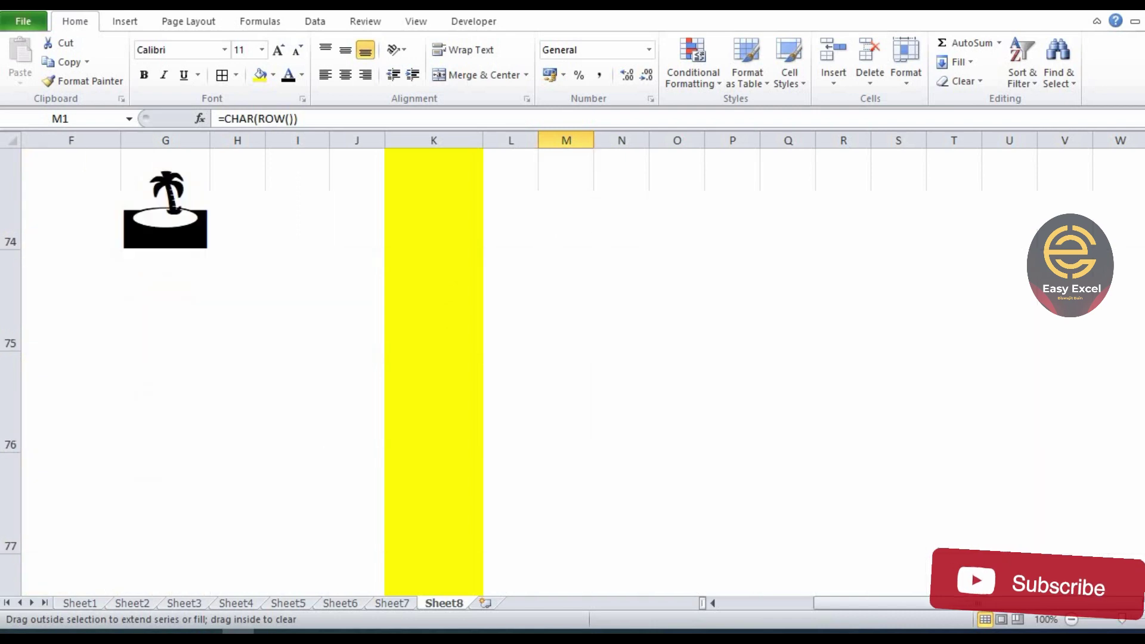
- Extend and trim the =CHAR(ROW()) fill so column M runs down to row 296
left_click_drag(567, 620, 566, 444)
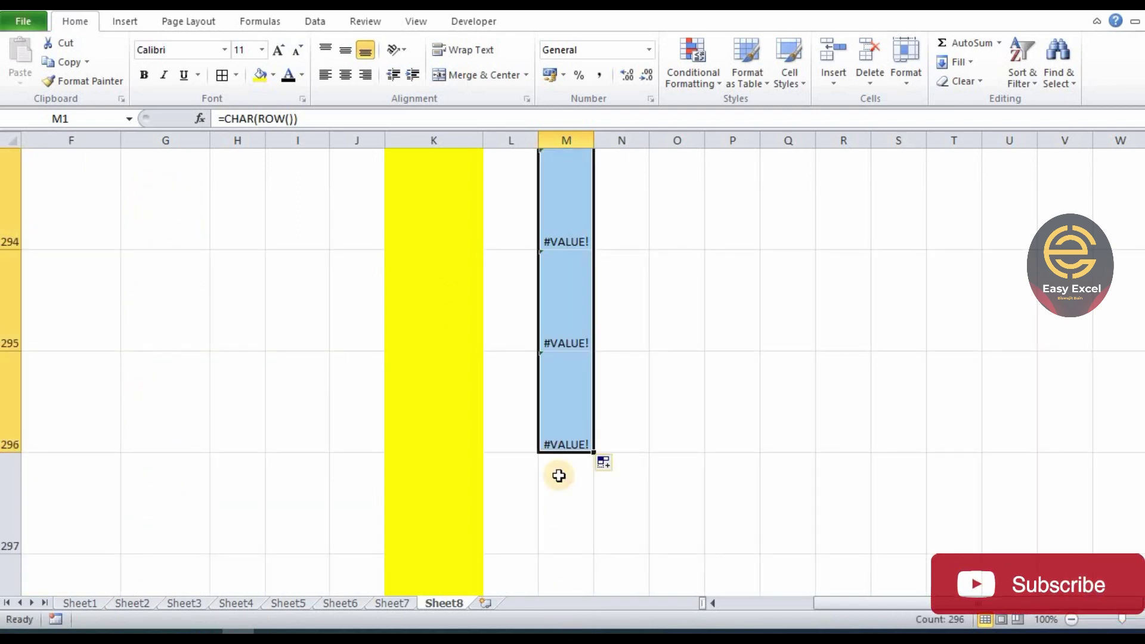
left_click_drag(591, 453, 591, 156)
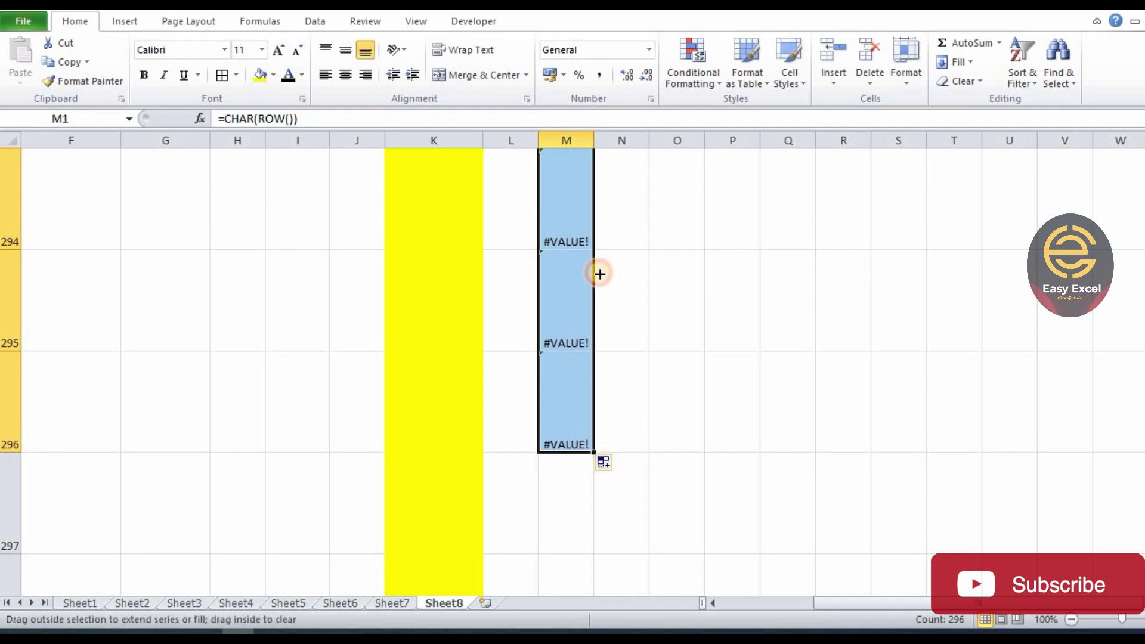
left_click(667, 239)
scroll(647, 388, "up", 4)
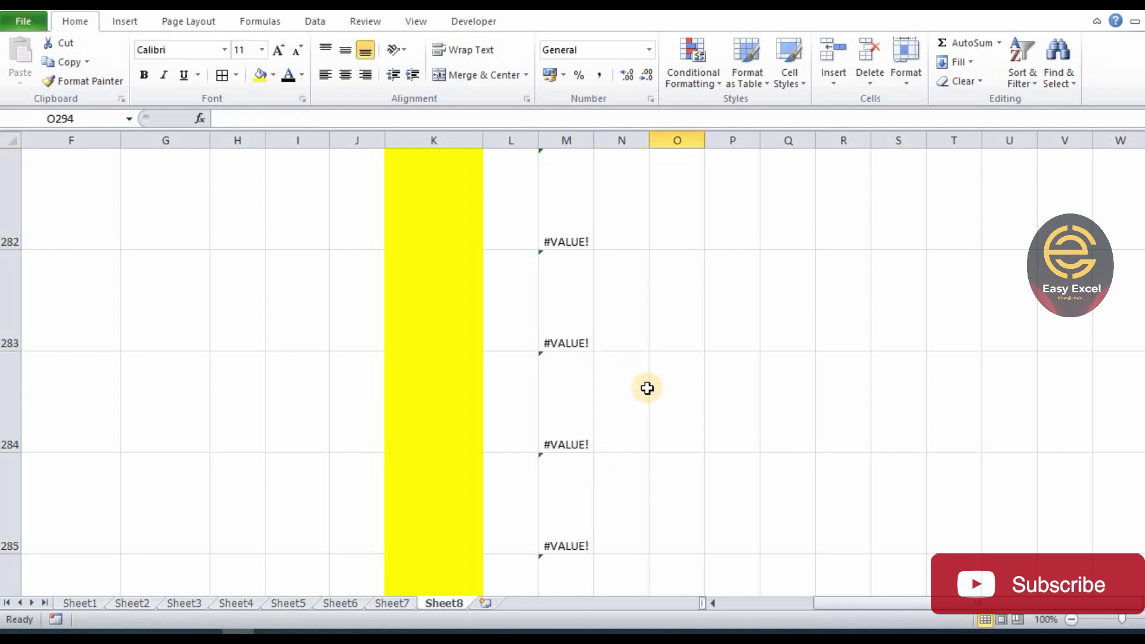
scroll(655, 391, "up", 4)
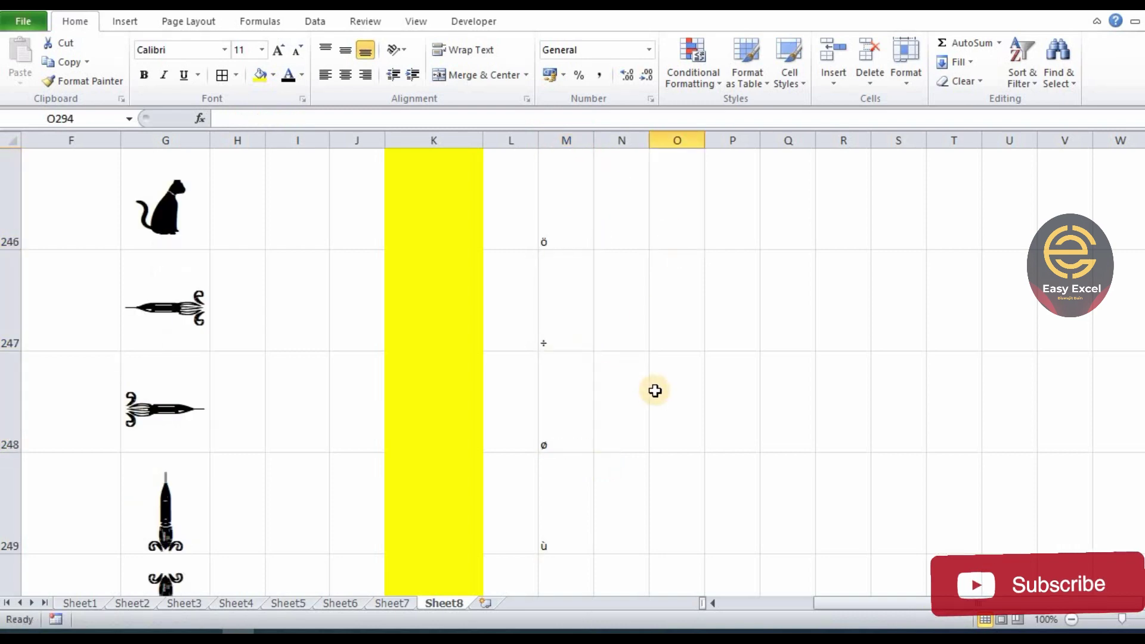
scroll(655, 390, "down", 1)
scroll(655, 391, "down", 2)
- Inspect the #VALUE! errors starting at M256, then select all of column M
left_click_drag(567, 290, 574, 528)
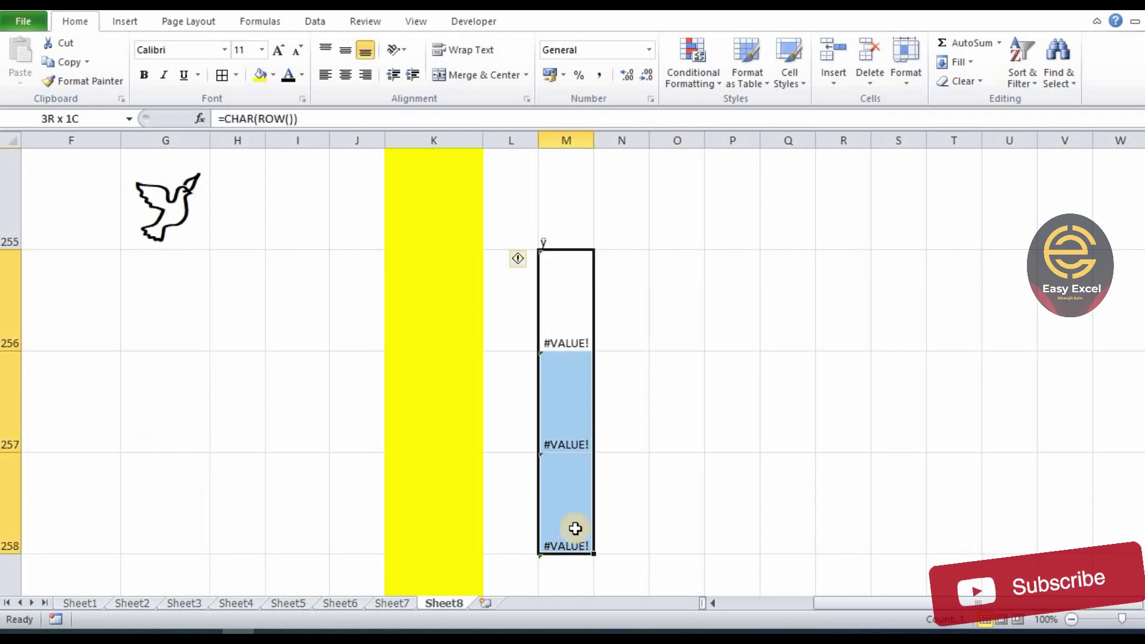
left_click(706, 438)
scroll(698, 431, "up", 3)
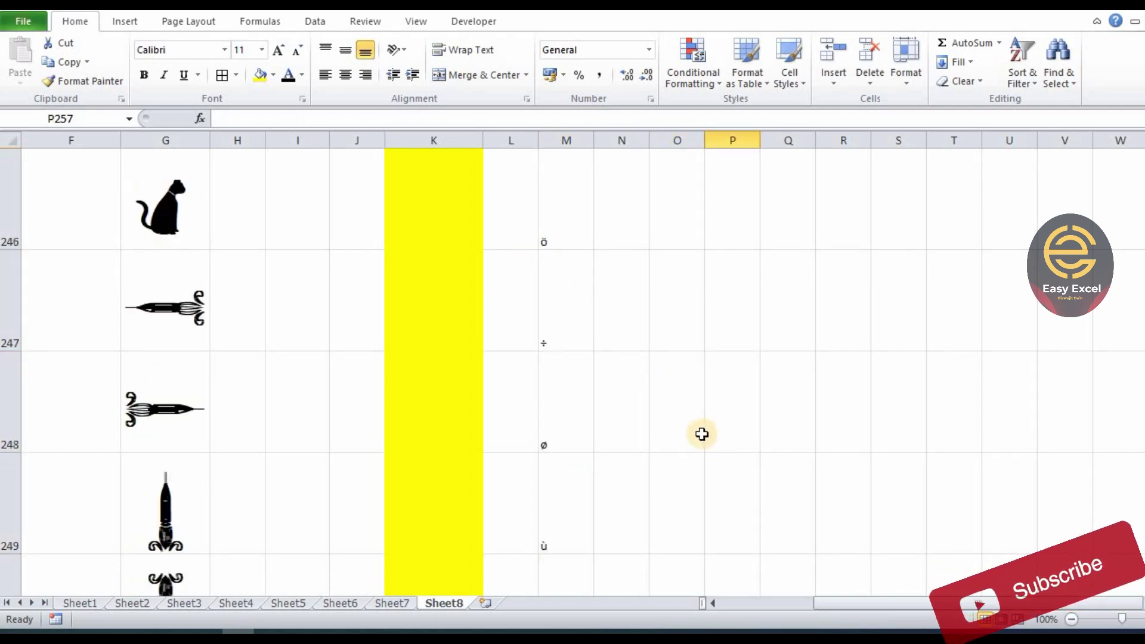
scroll(660, 393, "up", 8)
scroll(660, 393, "up", 6)
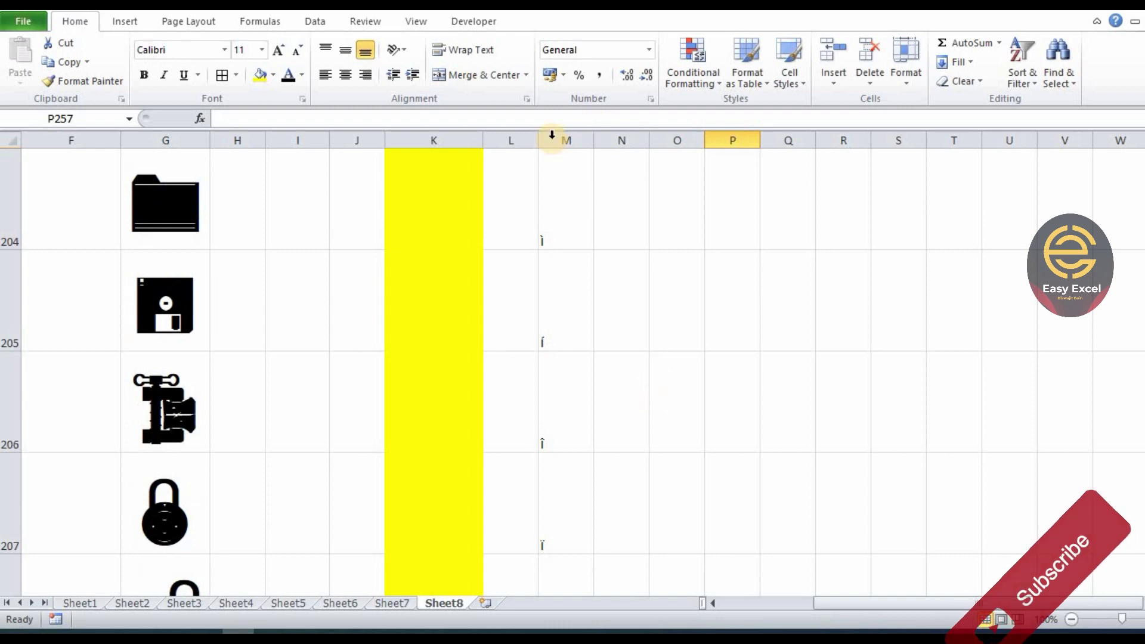
left_click(571, 139)
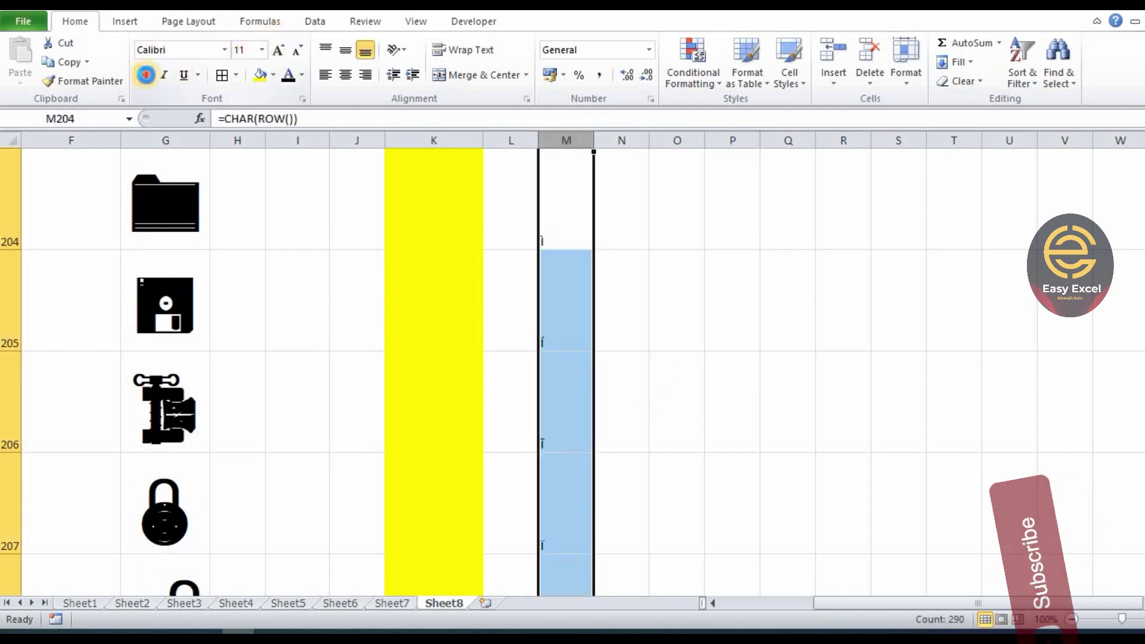
- Center column M's characters horizontally and vertically and enlarge them to 22 pt
left_click(345, 74)
left_click(344, 49)
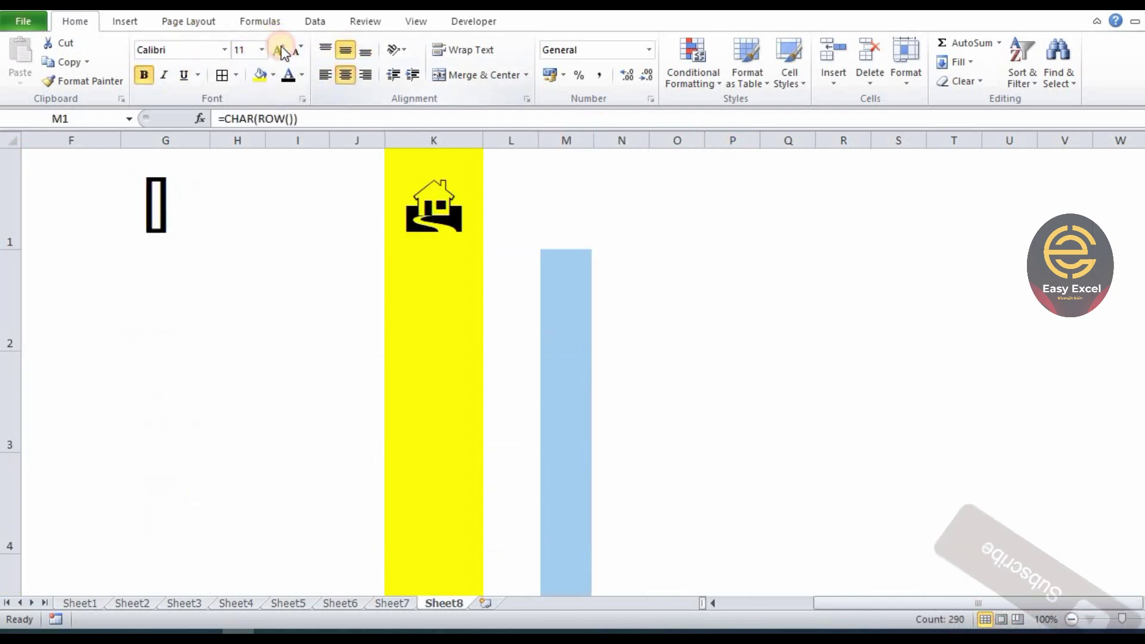
left_click(279, 50)
left_click(279, 49)
left_click(279, 49)
left_click(279, 49)
left_click(279, 50)
left_click(279, 50)
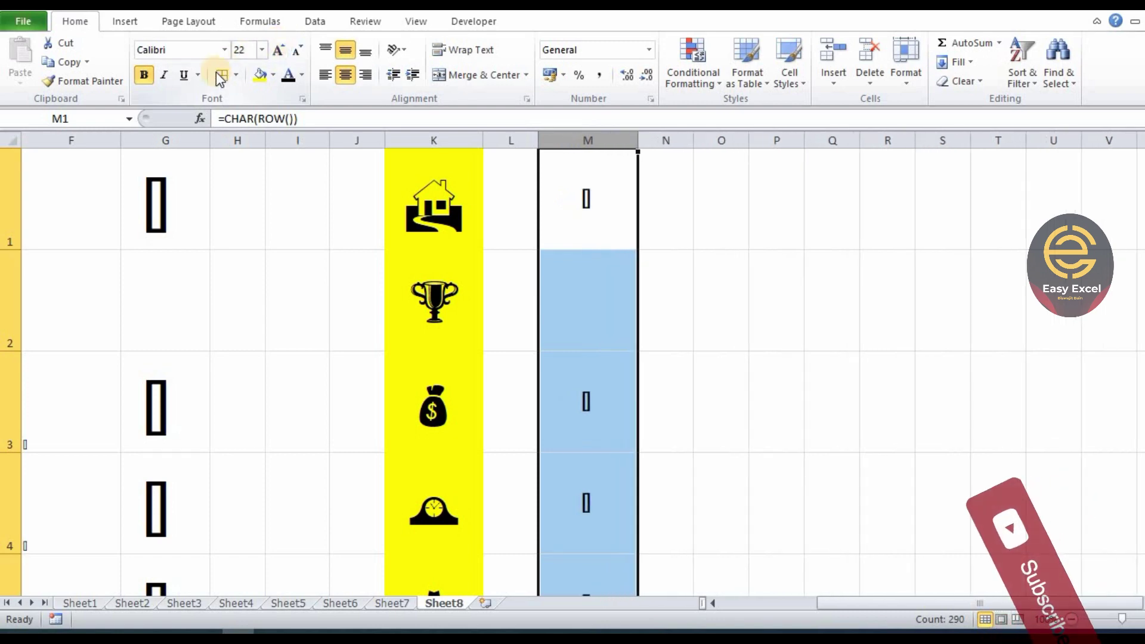
- Check the enlarged CHAR(ROW()) results in M1, M3 and M15
left_click(783, 296)
left_click(7, 204)
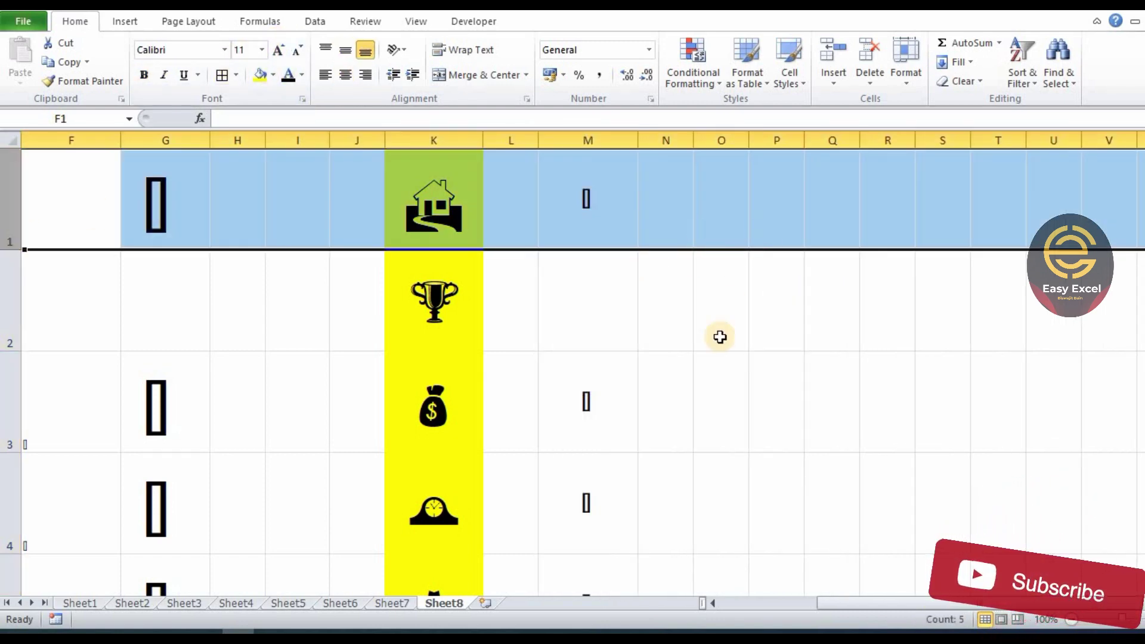
left_click(723, 333)
left_click(608, 184)
left_click(588, 391)
scroll(672, 419, "down", 4)
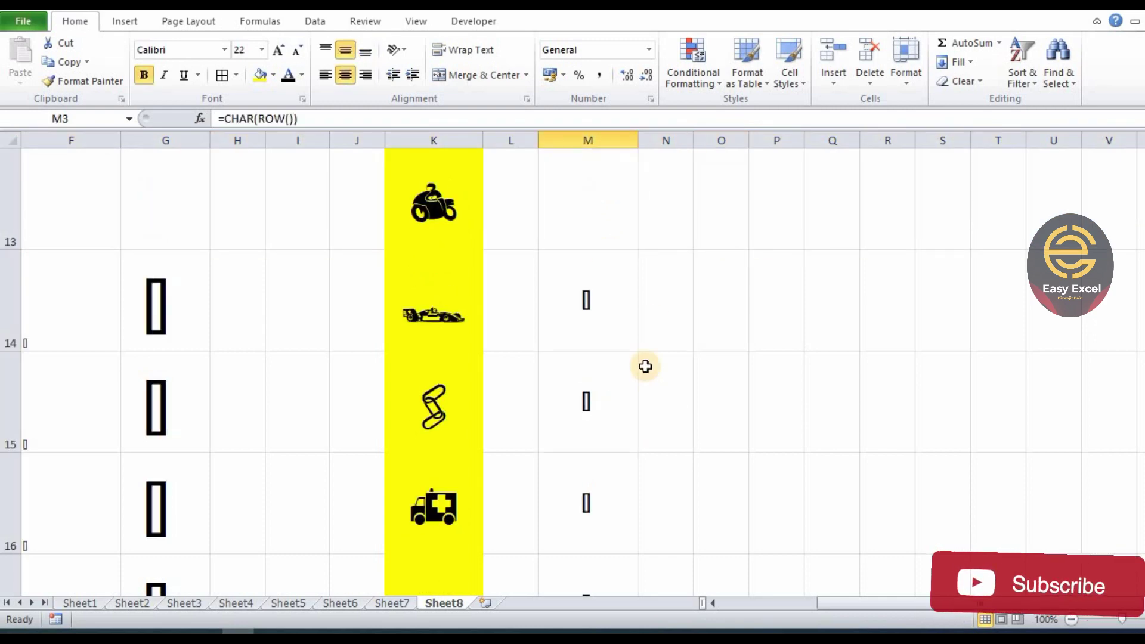
left_click(599, 364)
scroll(695, 409, "down", 2)
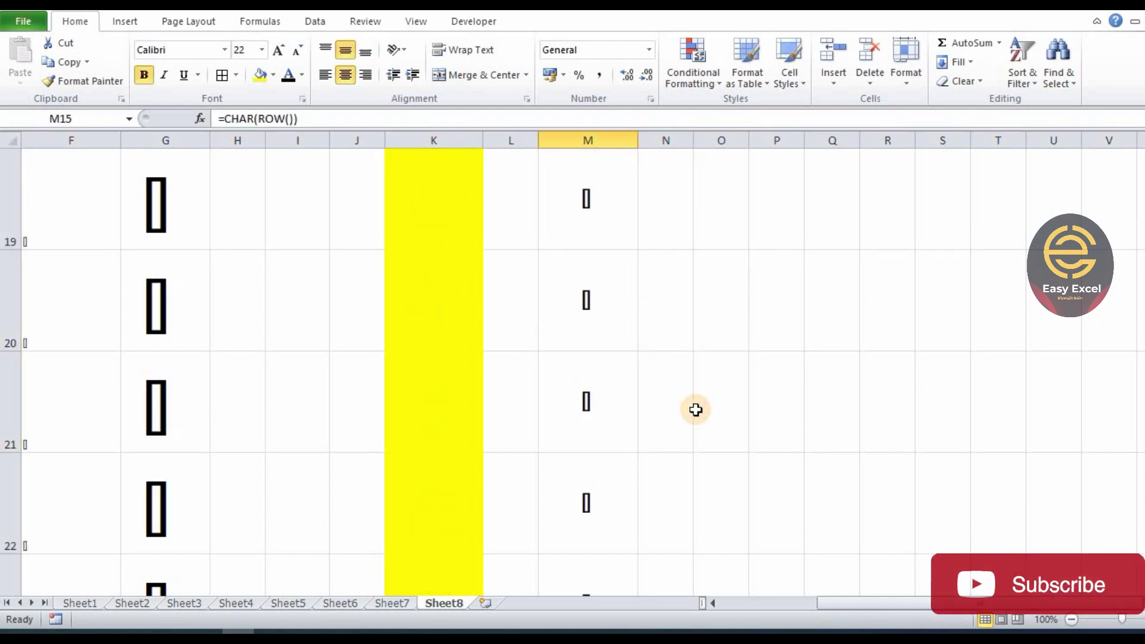
left_click(595, 280)
- Browse down column M to the exclamation mark in M33
key("Down")
key("Down")
scroll(672, 447, "down", 3)
scroll(672, 448, "down", 1)
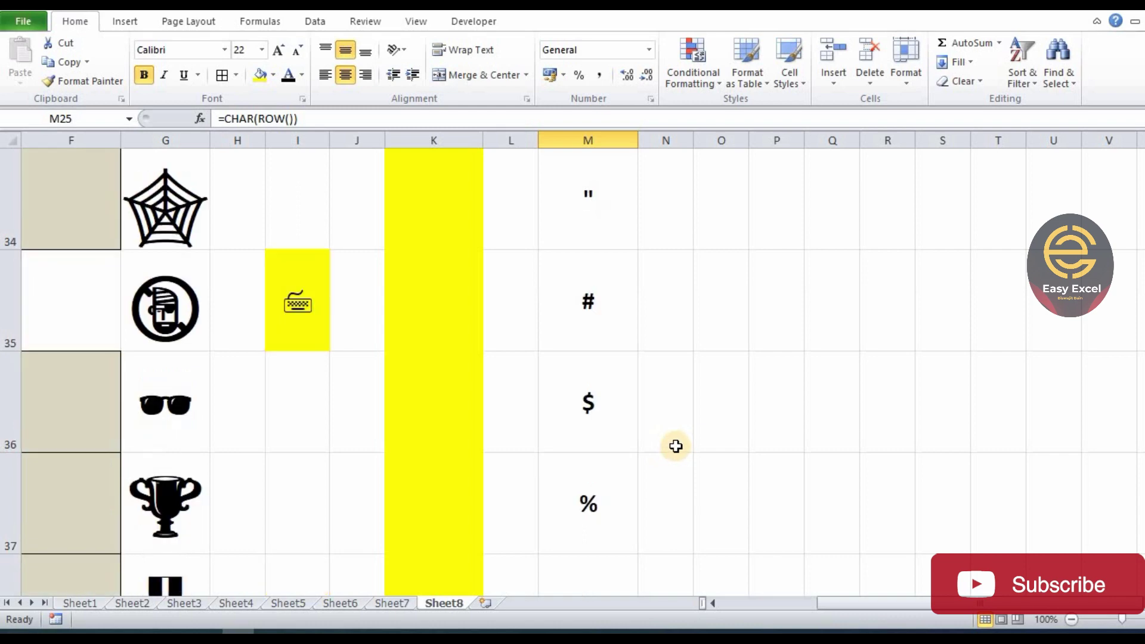
scroll(580, 218, "up", 1)
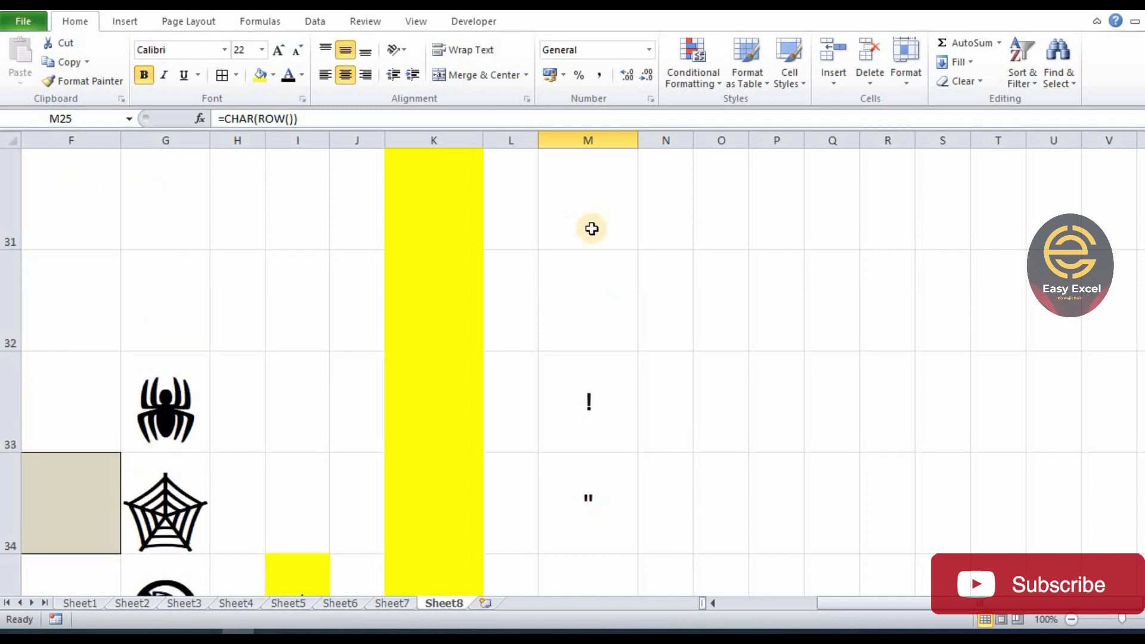
left_click(585, 389)
left_click(7, 382)
left_click(578, 392)
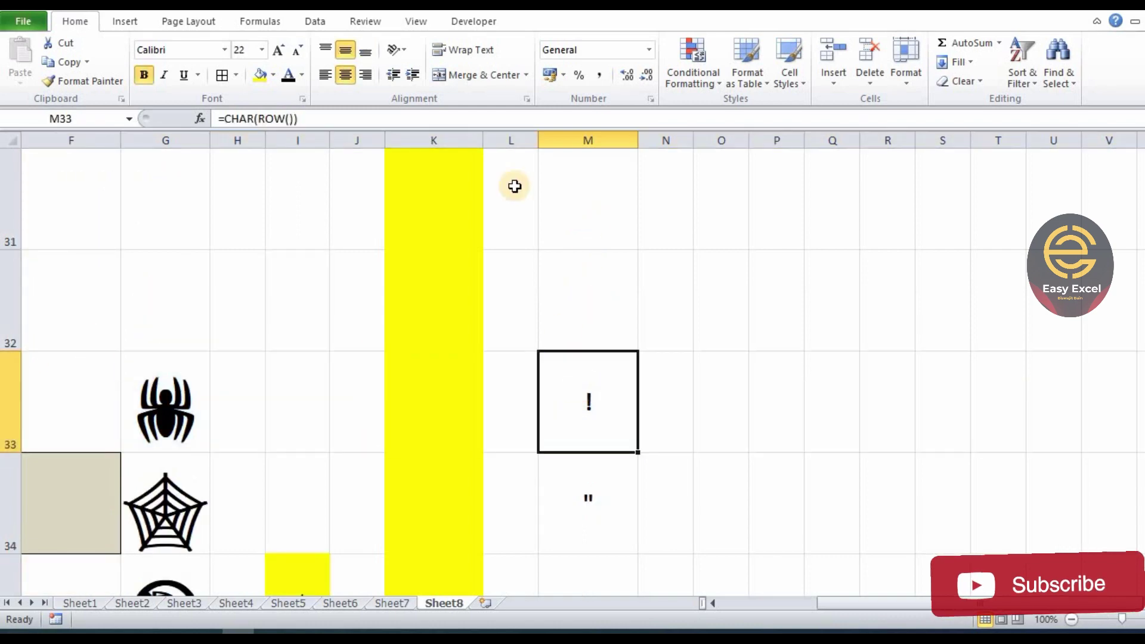
- Enter =CHAR(33) in cell N33 to return the ! character
left_click(673, 374)
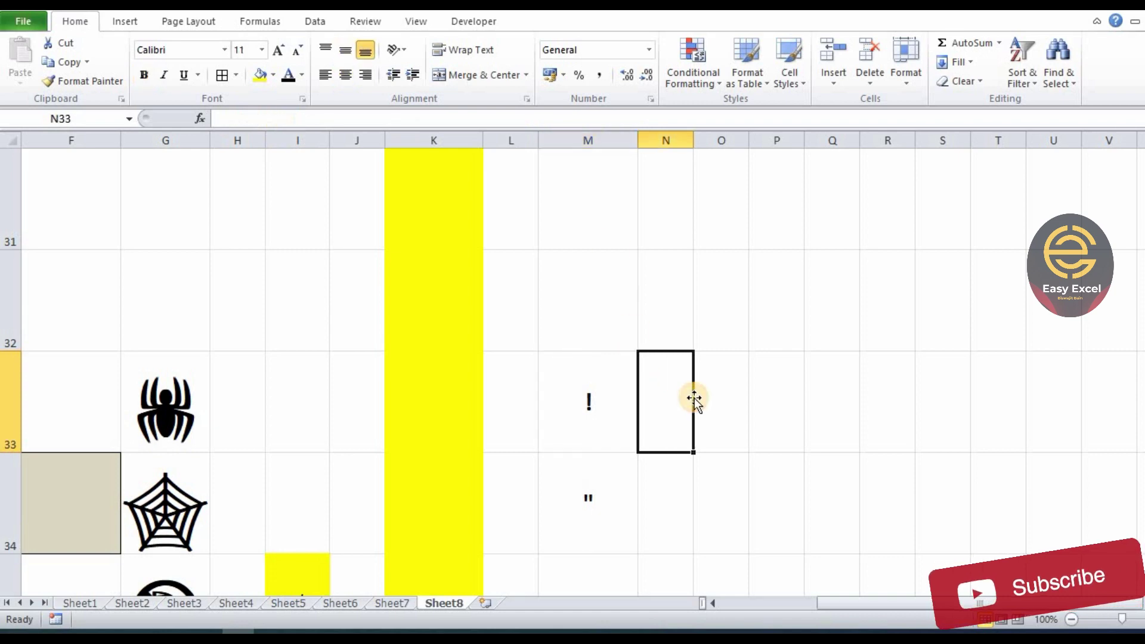
type("=CHAR")
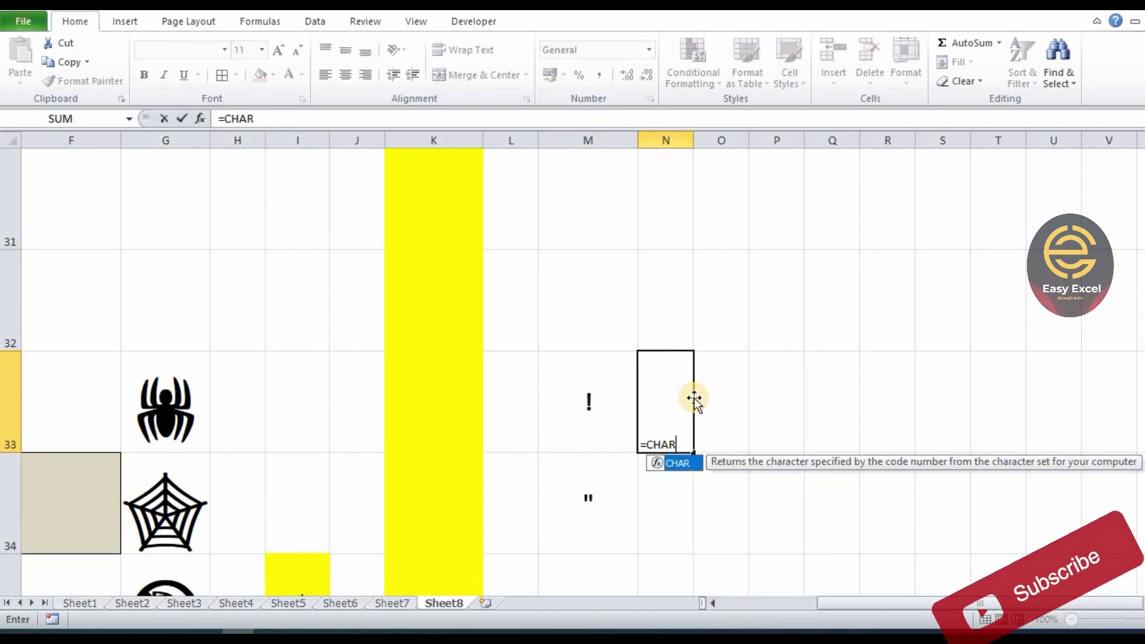
type("(33)")
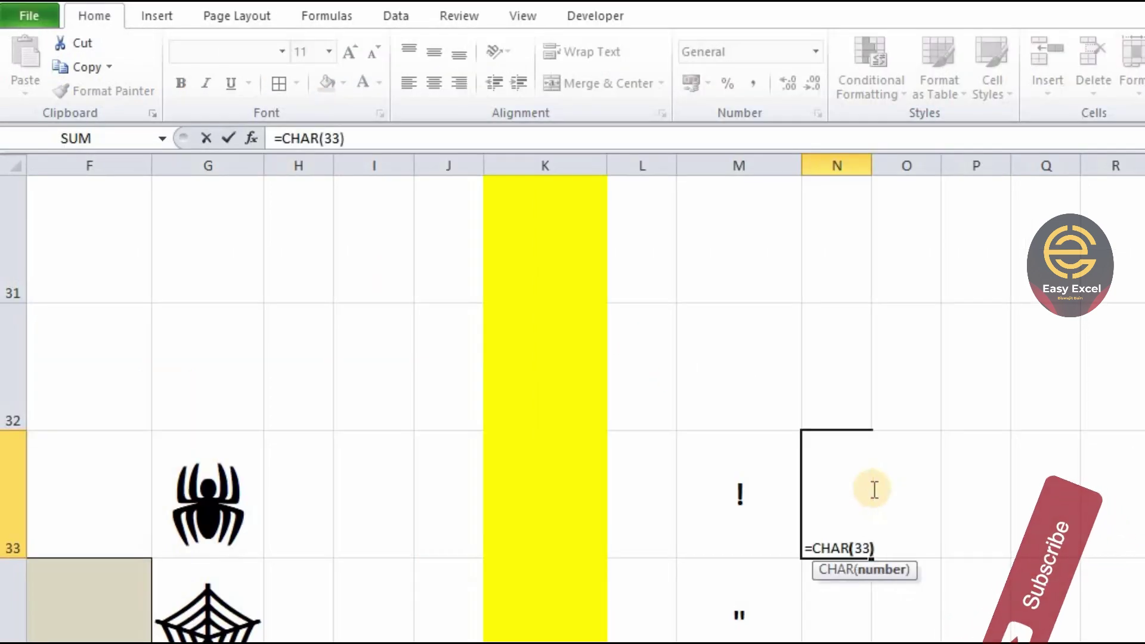
key("Return")
left_click(817, 519)
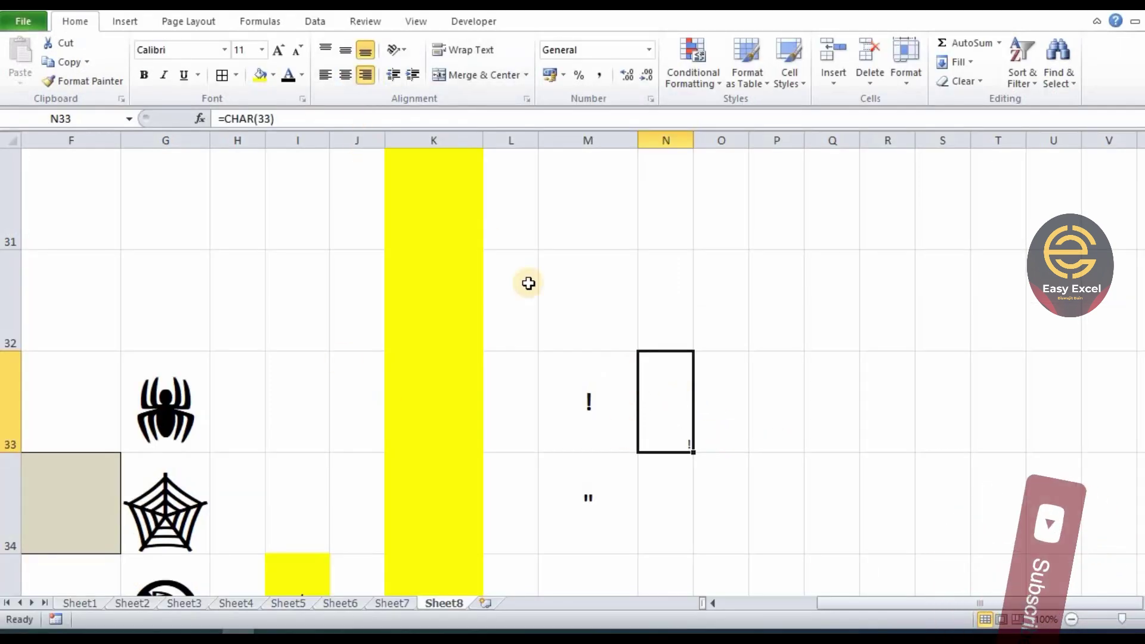
- Center N33's ! horizontally and vertically
left_click(346, 75)
left_click(345, 49)
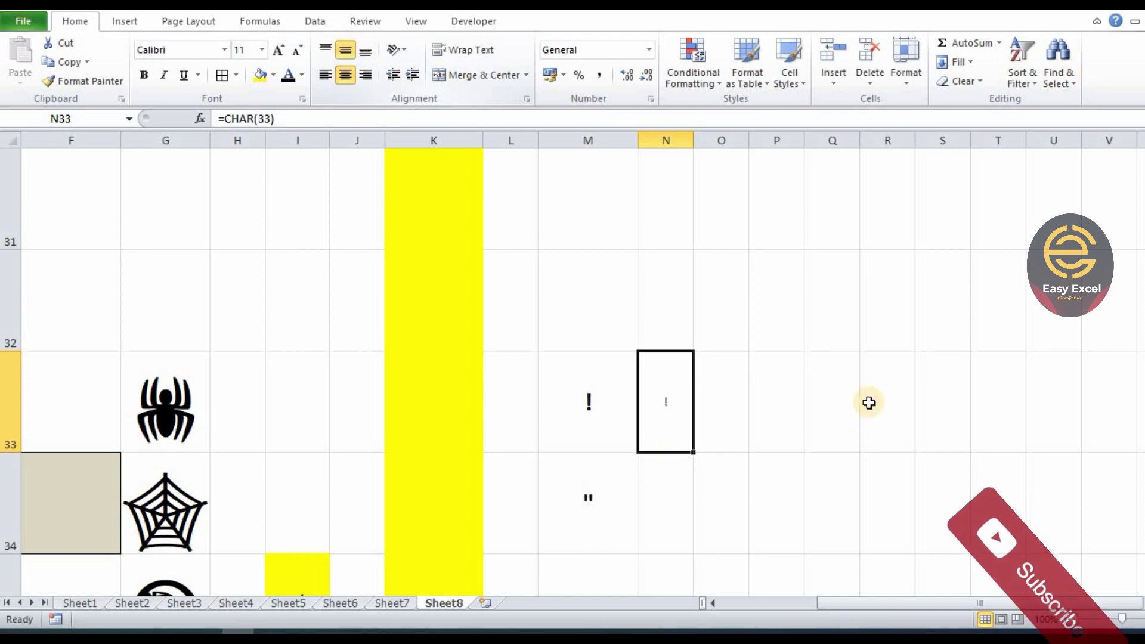
left_click(765, 413)
mouse_move(597, 398)
left_mouse_down()
mouse_move(626, 422)
mouse_move(630, 468)
left_mouse_up()
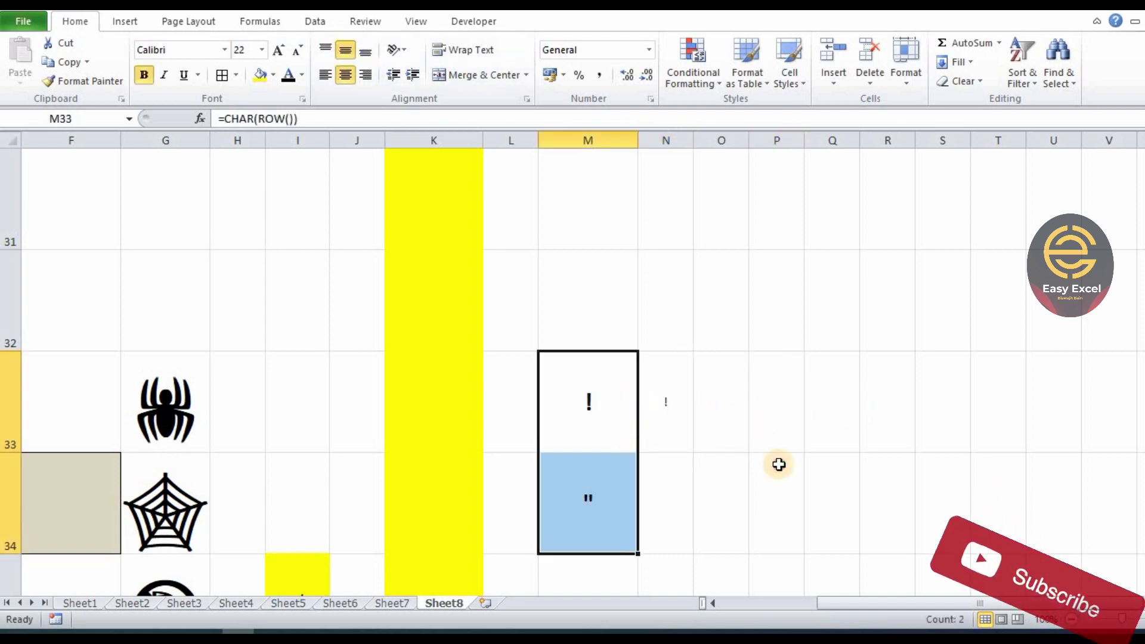
left_click(780, 462)
scroll(780, 462, "down", 1)
scroll(779, 464, "down", 2)
scroll(601, 425, "down", 2)
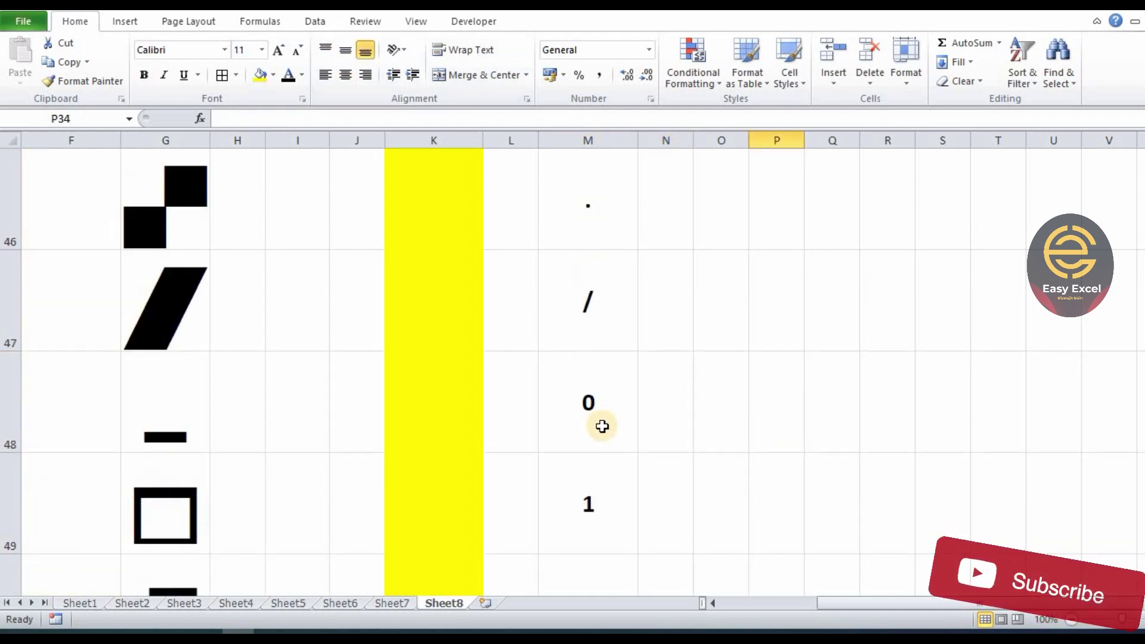
scroll(602, 424, "down", 2)
scroll(606, 420, "down", 3)
scroll(610, 417, "down", 2)
scroll(610, 417, "down", 1)
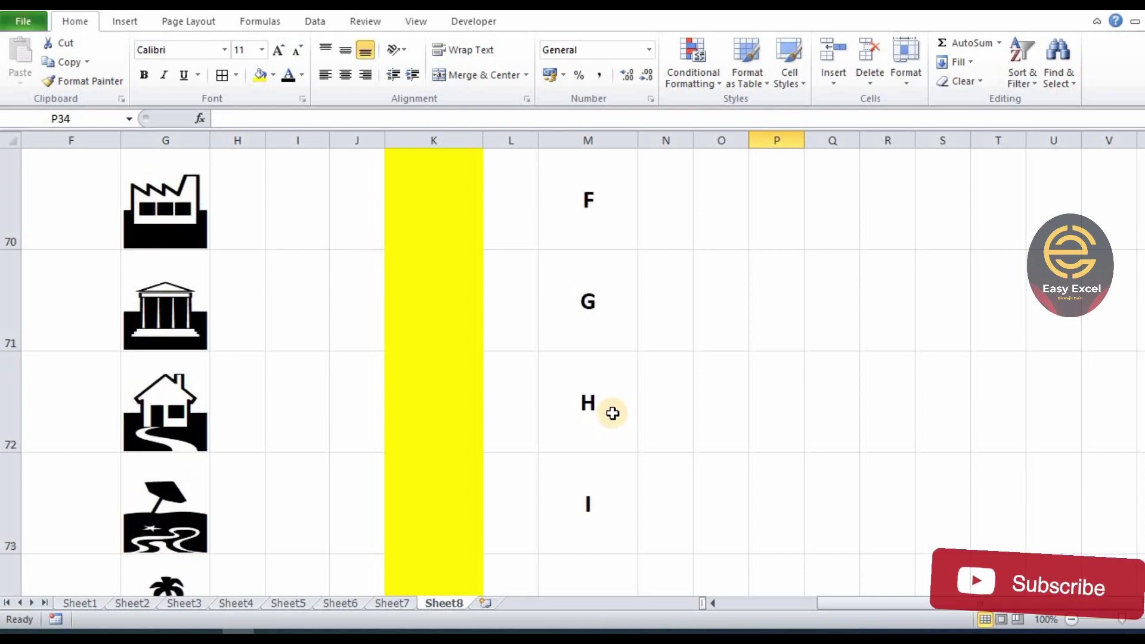
scroll(608, 410, "down", 2)
scroll(608, 410, "down", 2)
scroll(613, 410, "down", 2)
scroll(613, 410, "down", 4)
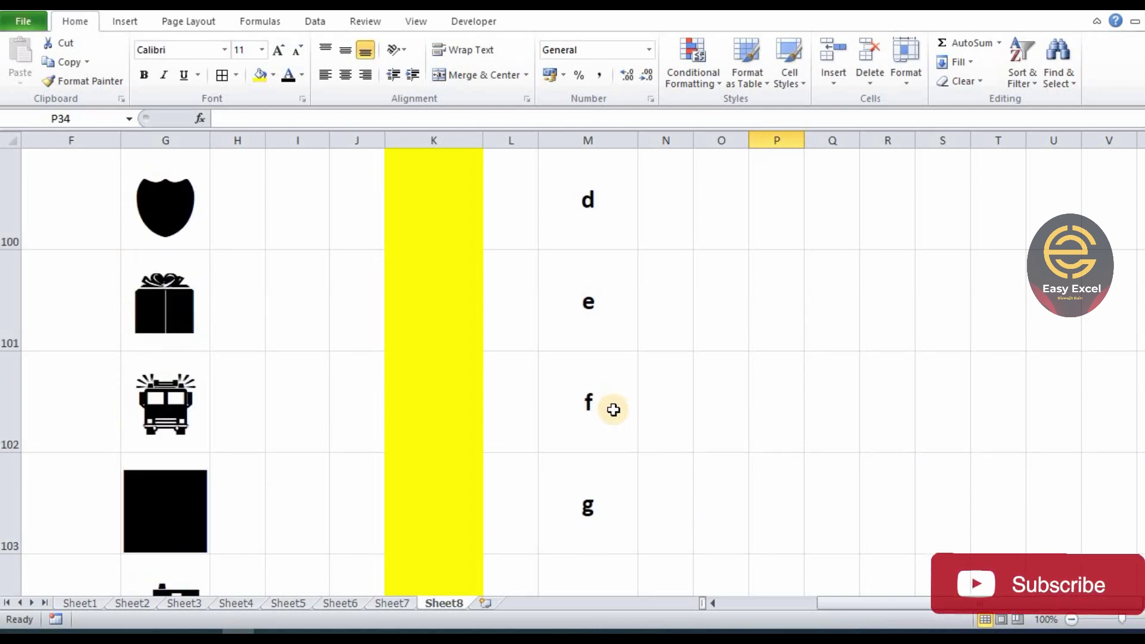
scroll(613, 409, "down", 2)
scroll(613, 409, "down", 5)
scroll(613, 410, "down", 4)
scroll(613, 410, "up", 3)
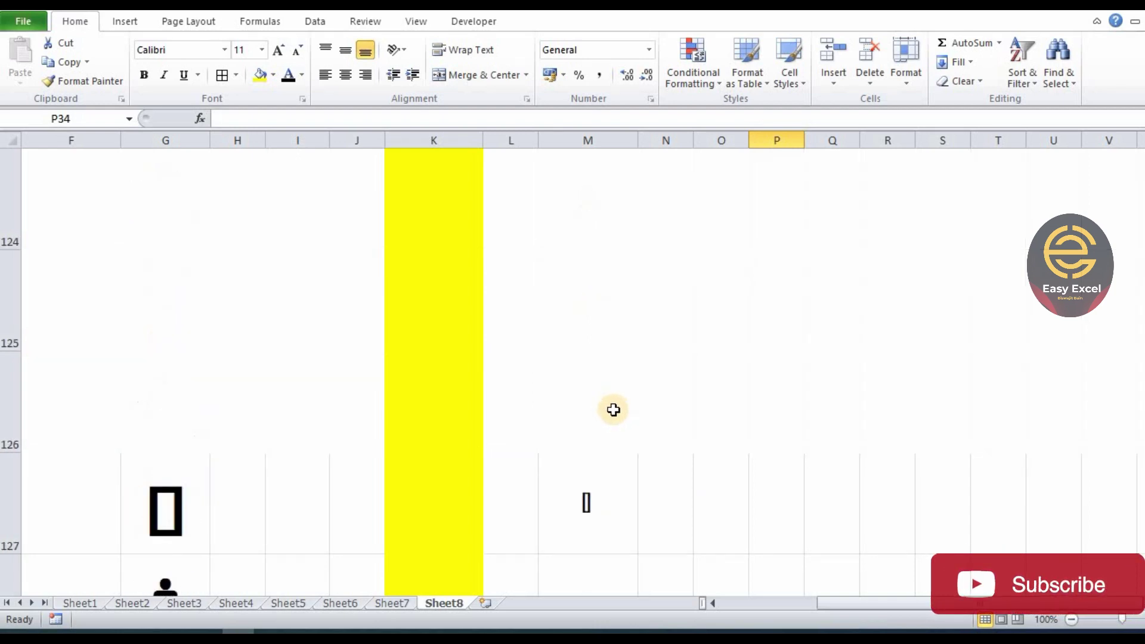
scroll(613, 410, "up", 12)
scroll(613, 410, "up", 10)
scroll(613, 409, "up", 13)
scroll(613, 409, "up", 6)
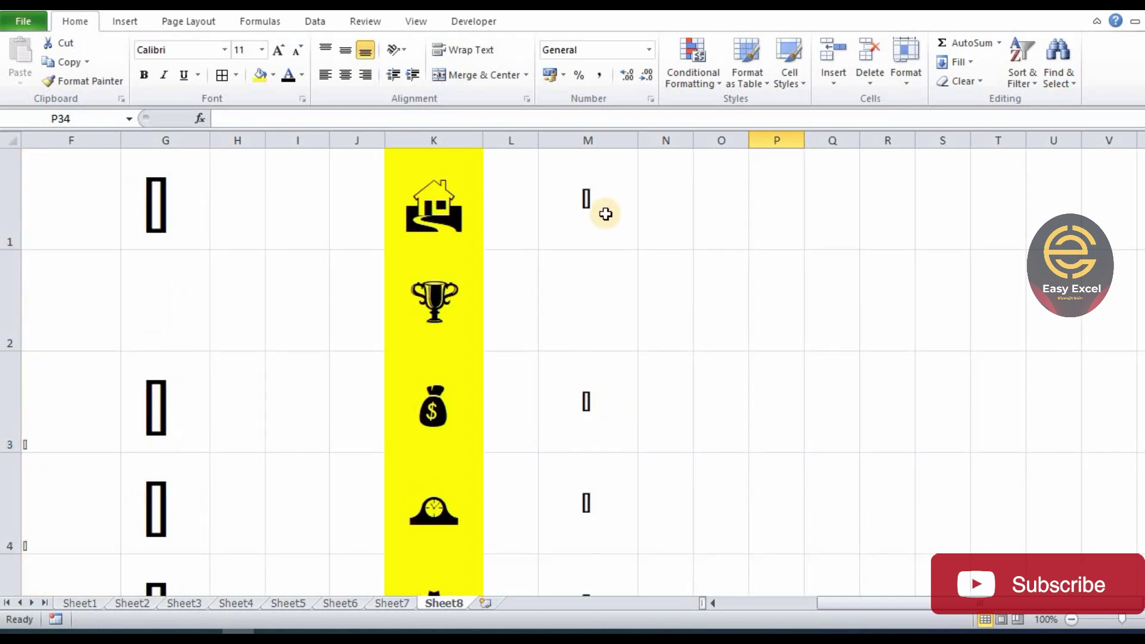
left_click(603, 207)
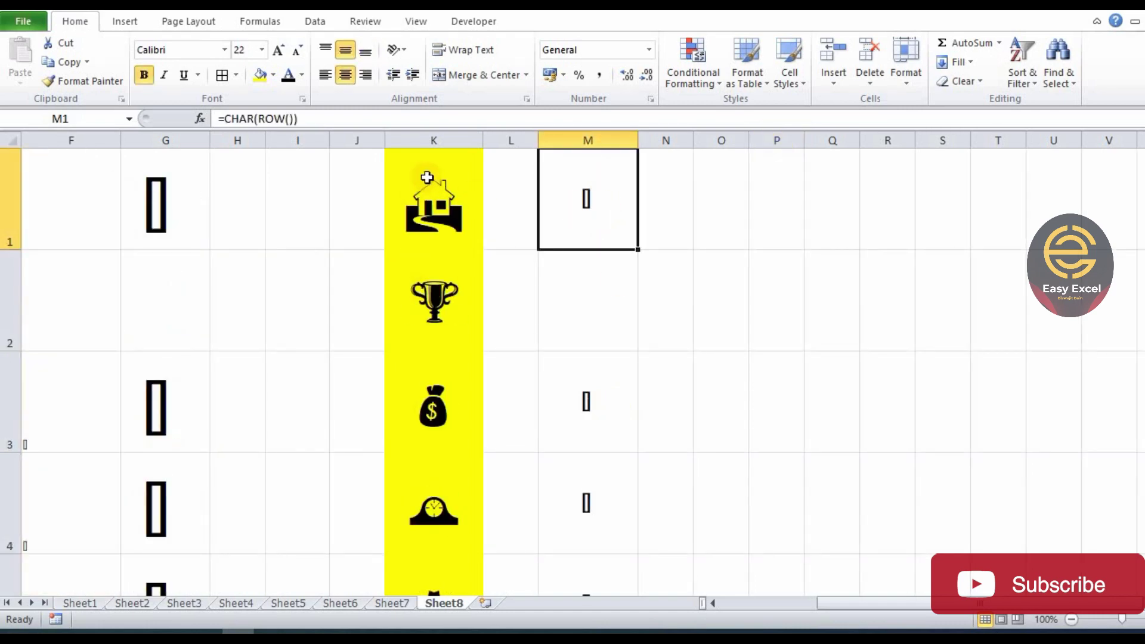
left_click(740, 328)
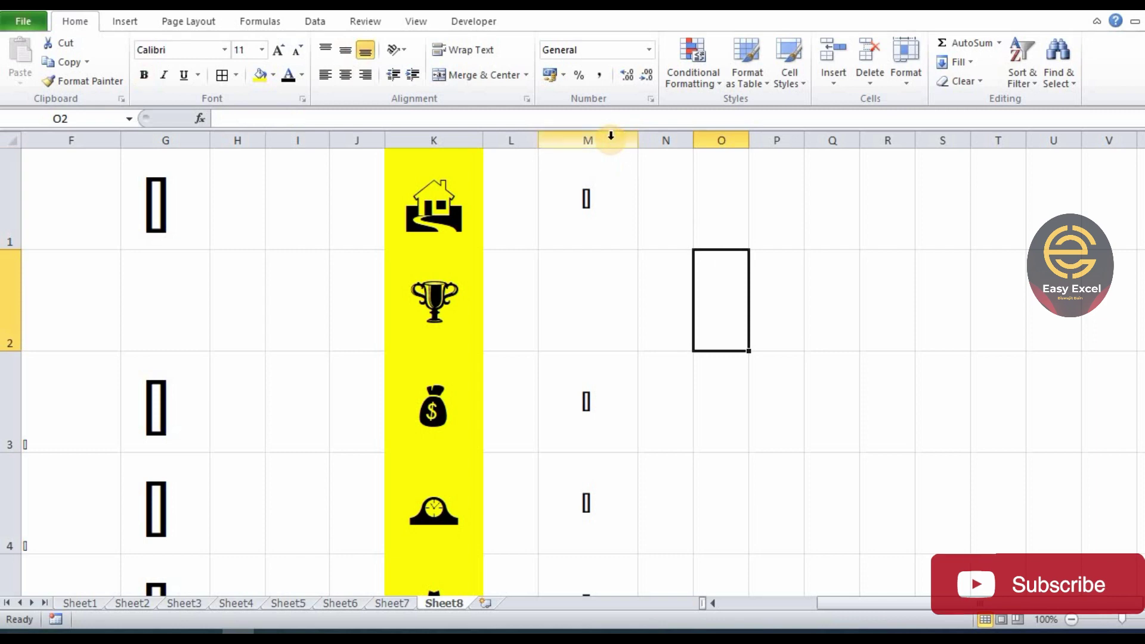
left_click(611, 136)
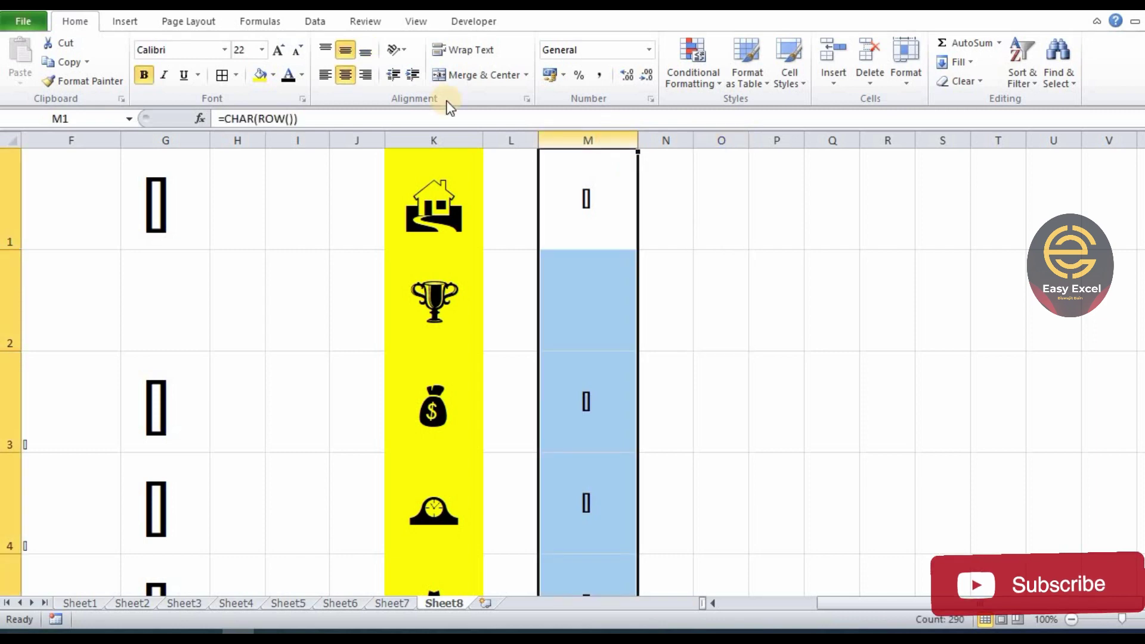
- Change column M's font to Webdings by typing 'Webdings' in the Font box, then check M1
left_click(225, 52)
type("Wide Latin")
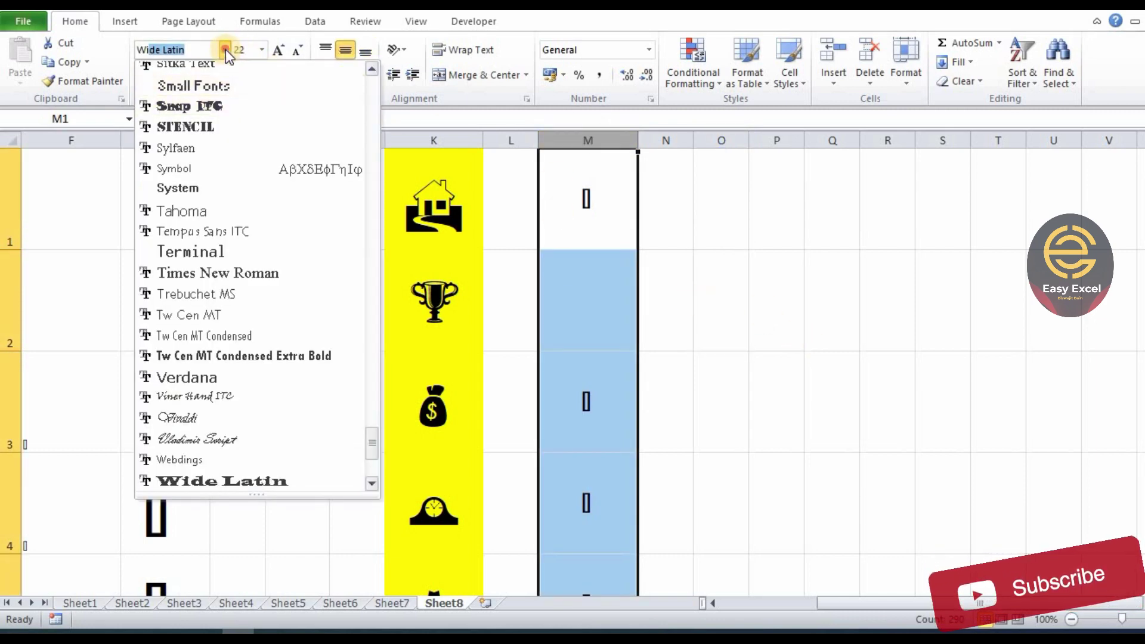
left_click(225, 49)
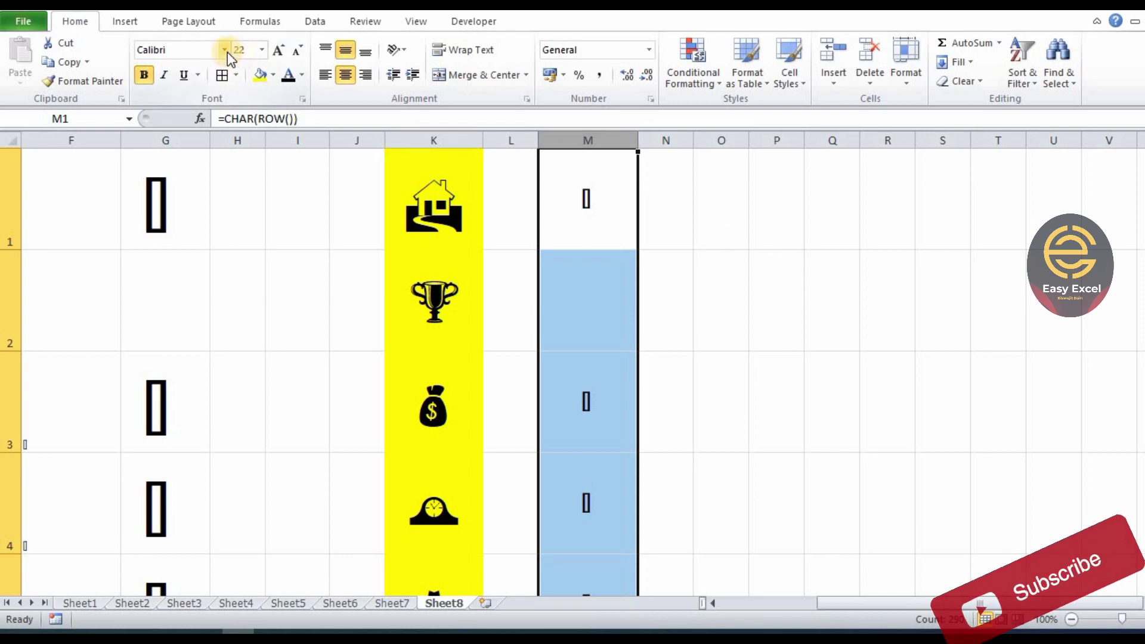
left_click(225, 50)
type("EW")
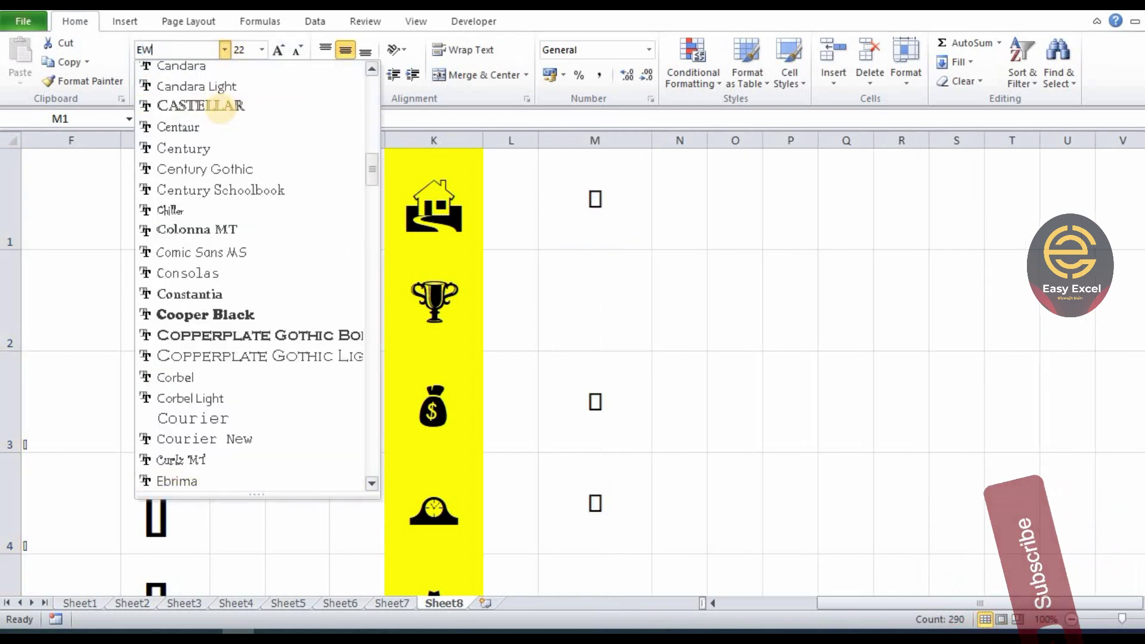
key("BackSpace")
type("Webdings")
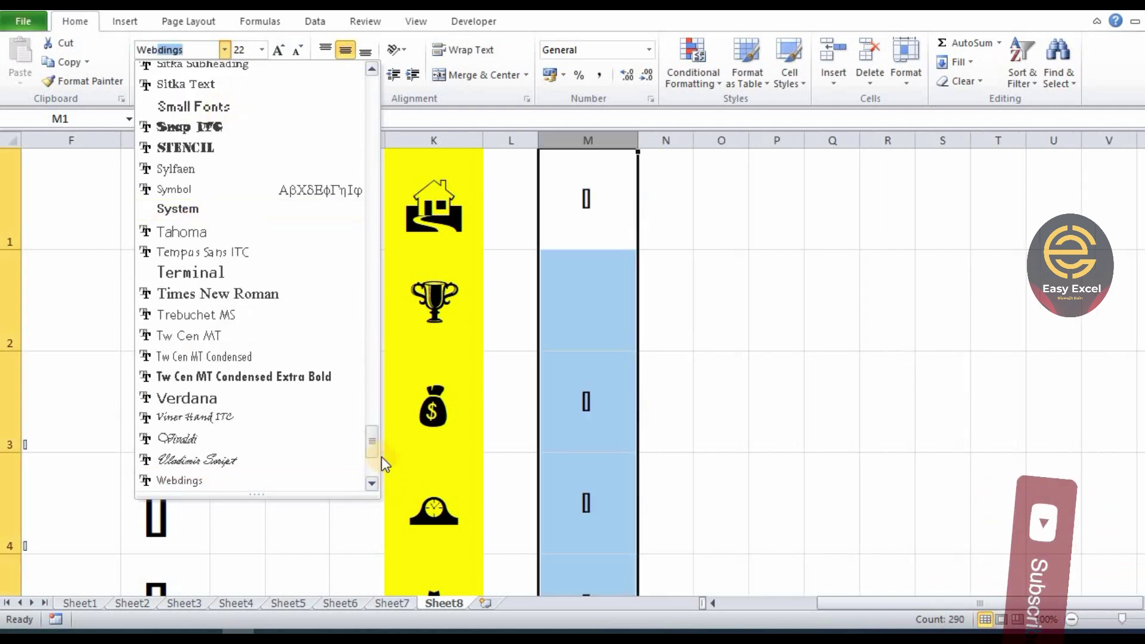
left_click_drag(366, 440, 371, 462)
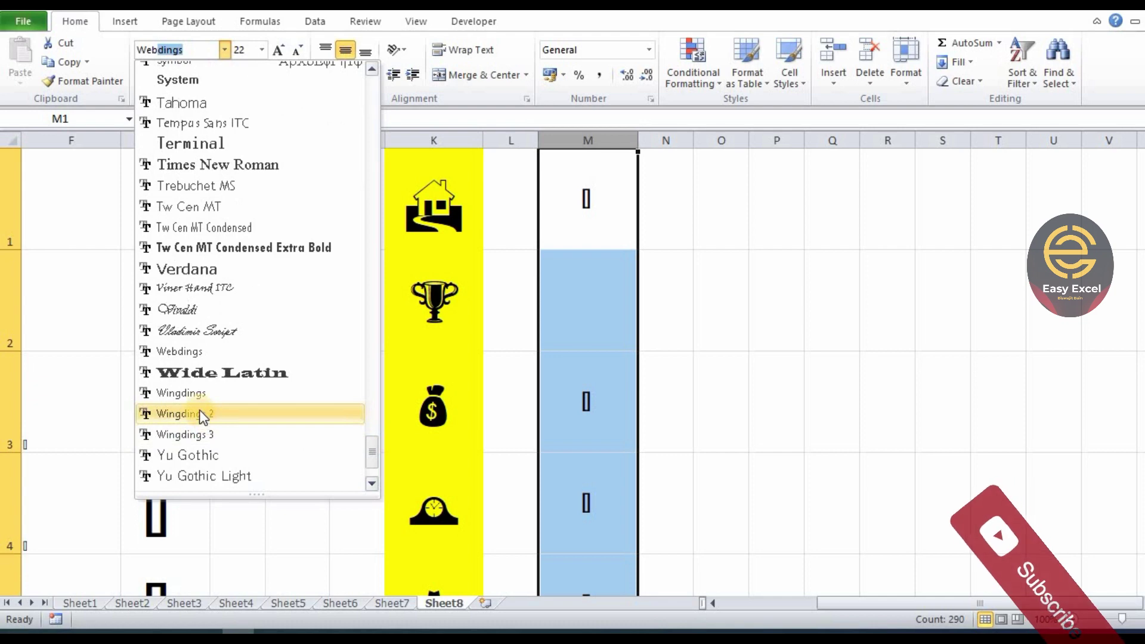
left_click(184, 352)
left_click(809, 326)
left_click(680, 208)
- Inspect cells M1 through M8 and scroll through column M's results
left_click(676, 458, "shift")
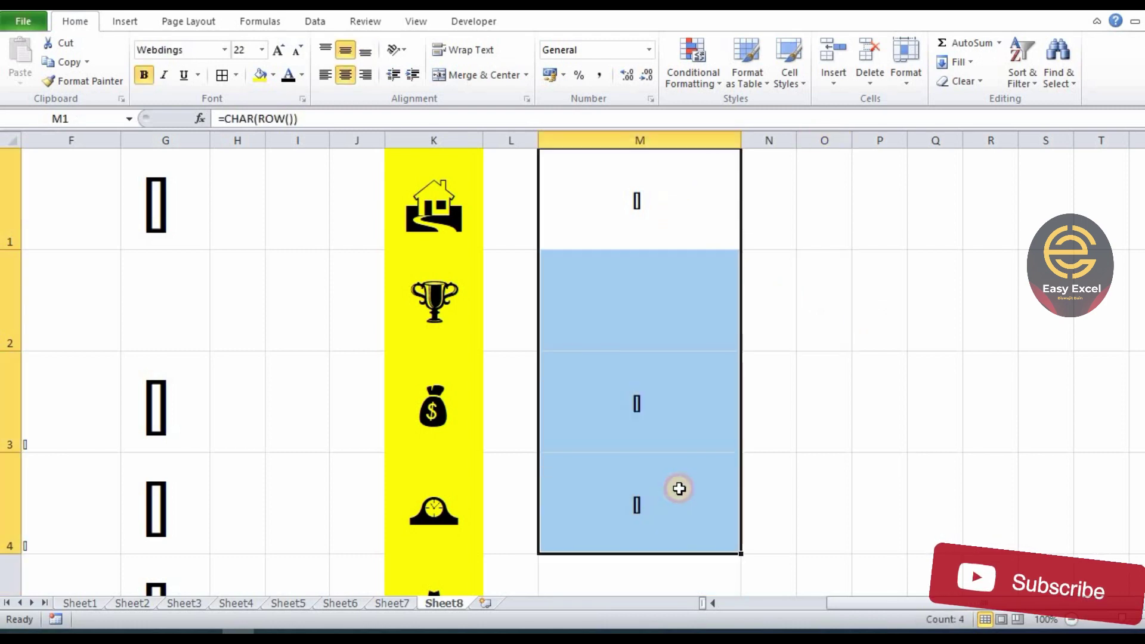
scroll(653, 372, "down", 2)
left_click(638, 206)
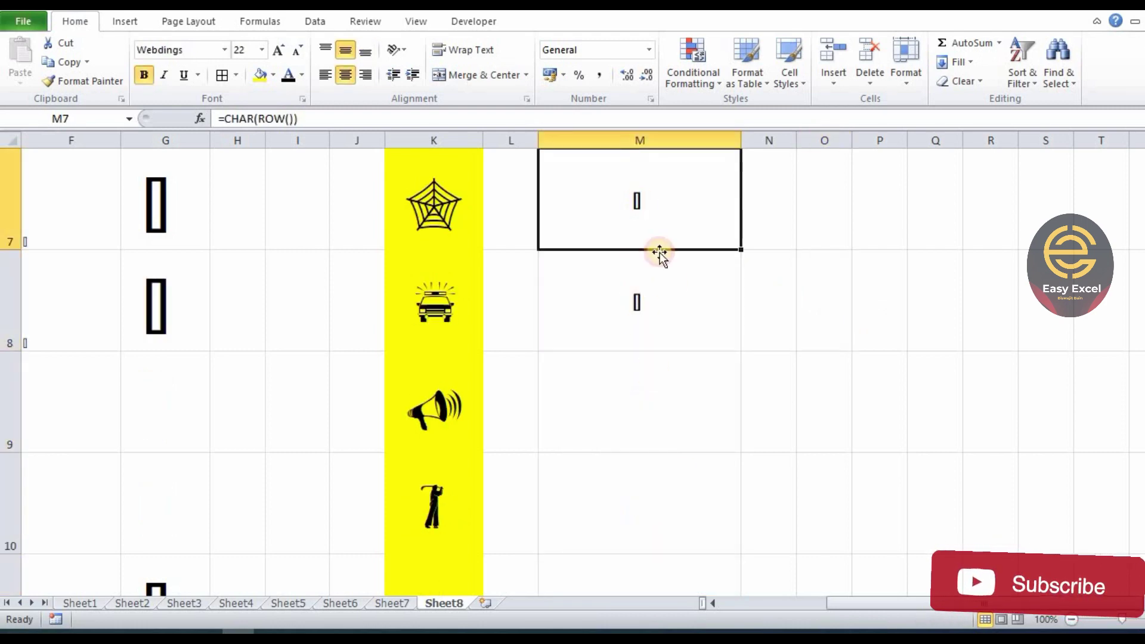
left_click(670, 293)
scroll(670, 293, "down", 2)
scroll(670, 294, "down", 1)
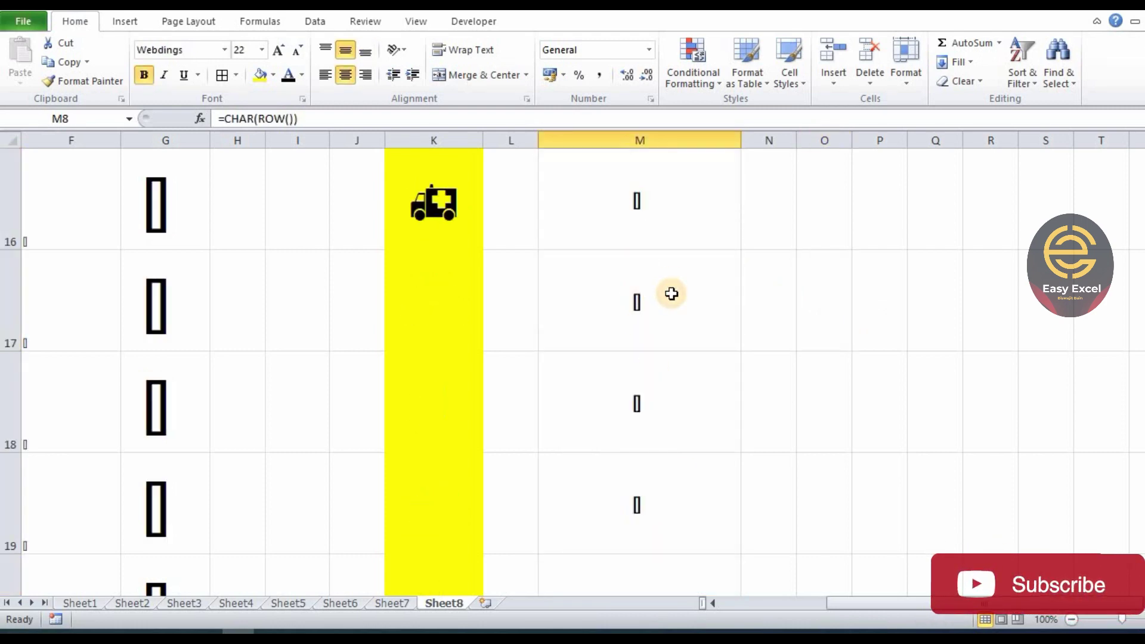
scroll(670, 293, "down", 4)
scroll(672, 293, "up", 2)
scroll(670, 280, "up", 7)
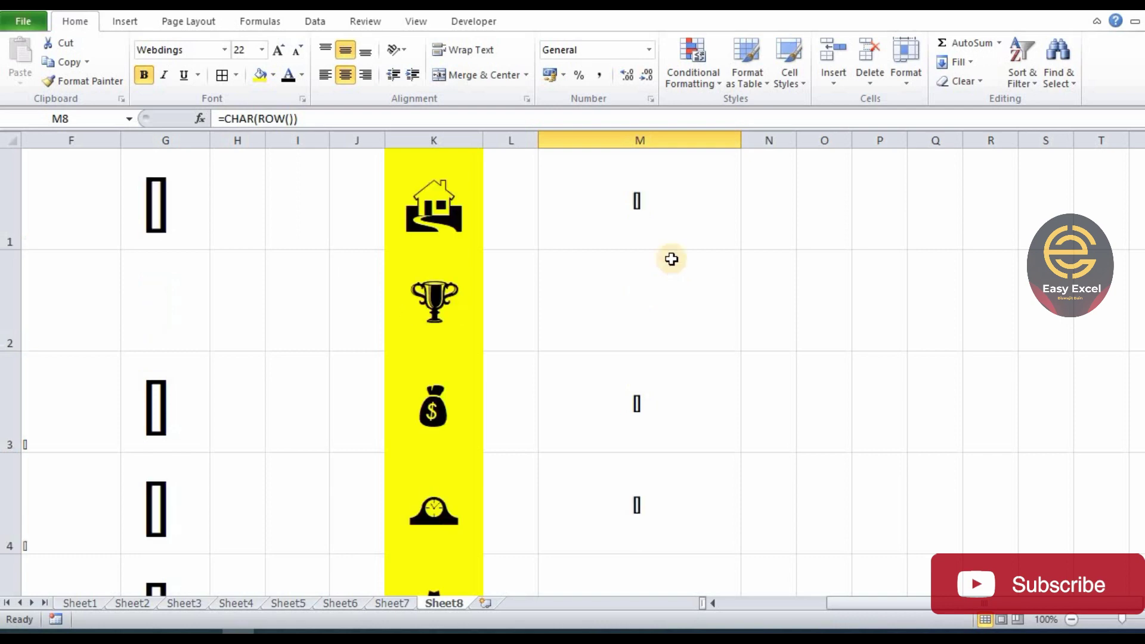
- Reapply Webdings to all of column M and scroll to find the spider web, sunglasses and trophy
left_click(654, 136)
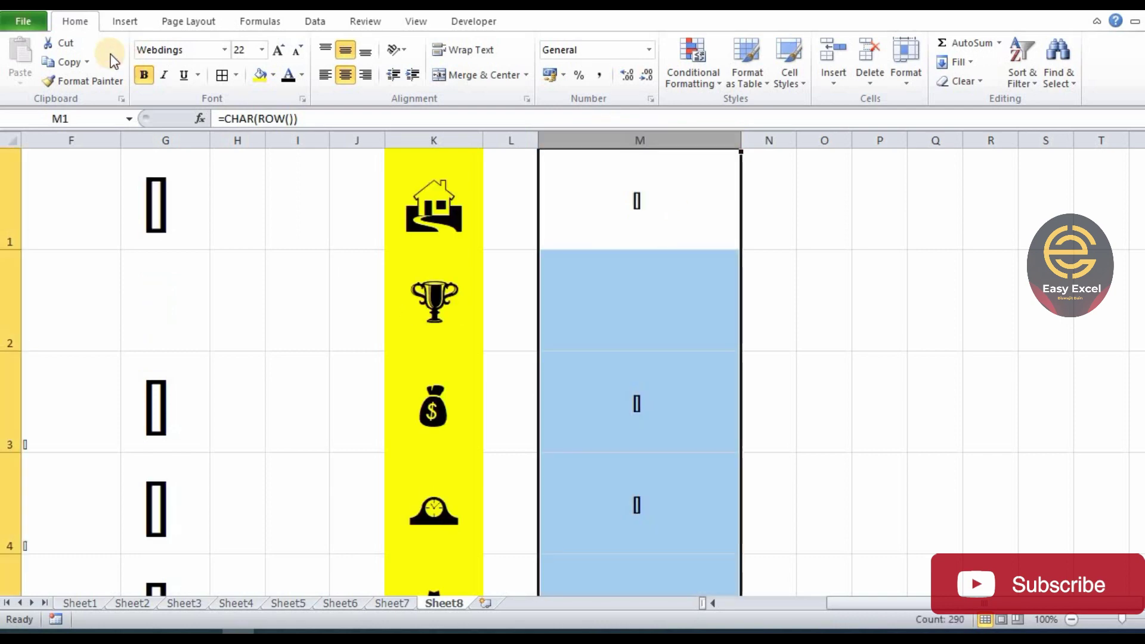
left_click(225, 50)
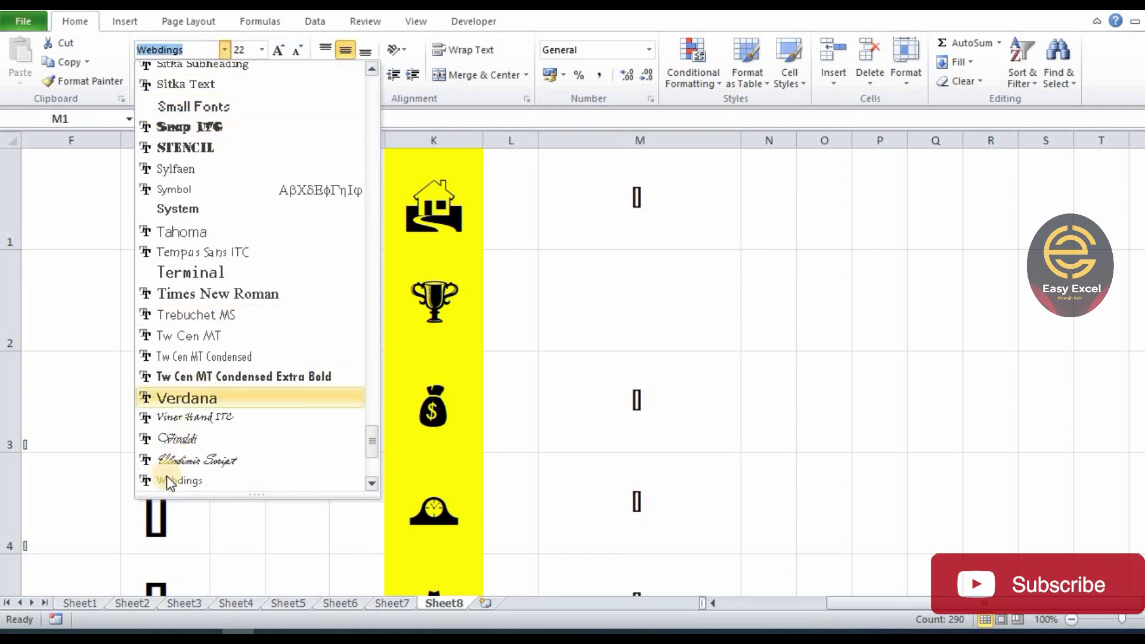
left_click(173, 480)
left_click(877, 374)
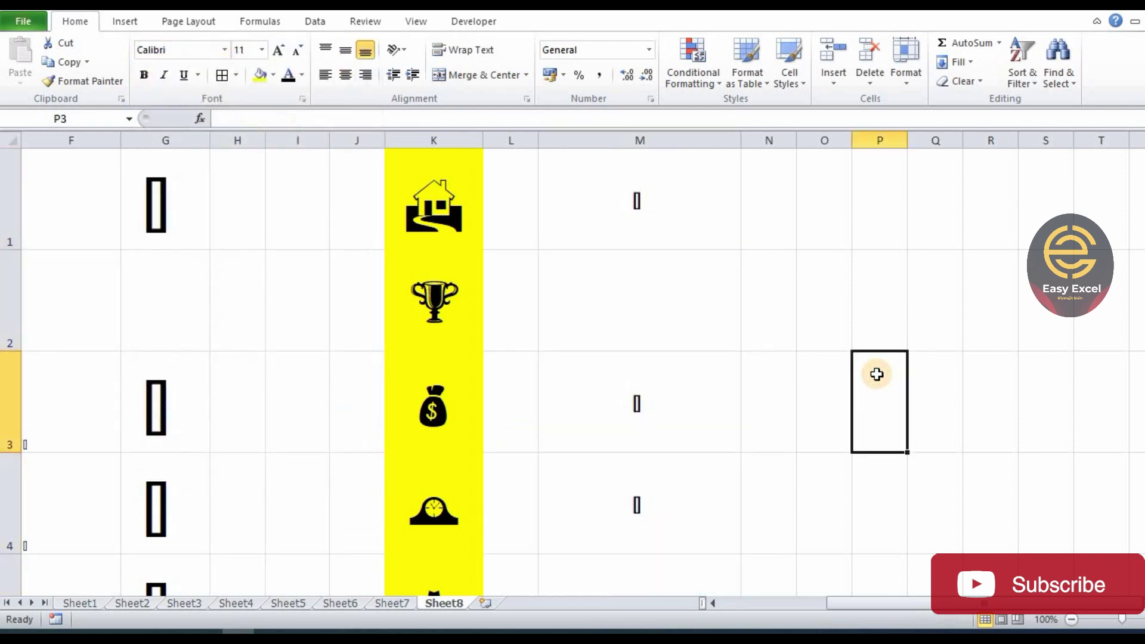
scroll(876, 374, "down", 9)
scroll(876, 374, "down", 1)
scroll(876, 374, "down", 2)
scroll(877, 374, "up", 1)
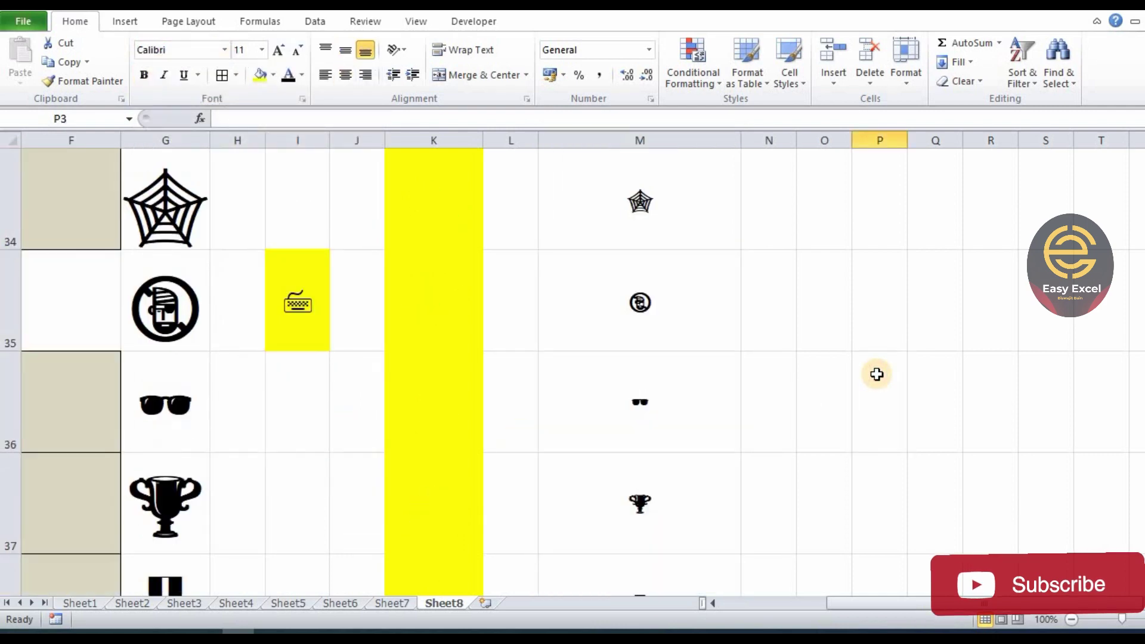
scroll(876, 374, "up", 1)
scroll(877, 374, "up", 2)
- Increase column M's Webdings font size two steps toward 36 pt
left_click(666, 130)
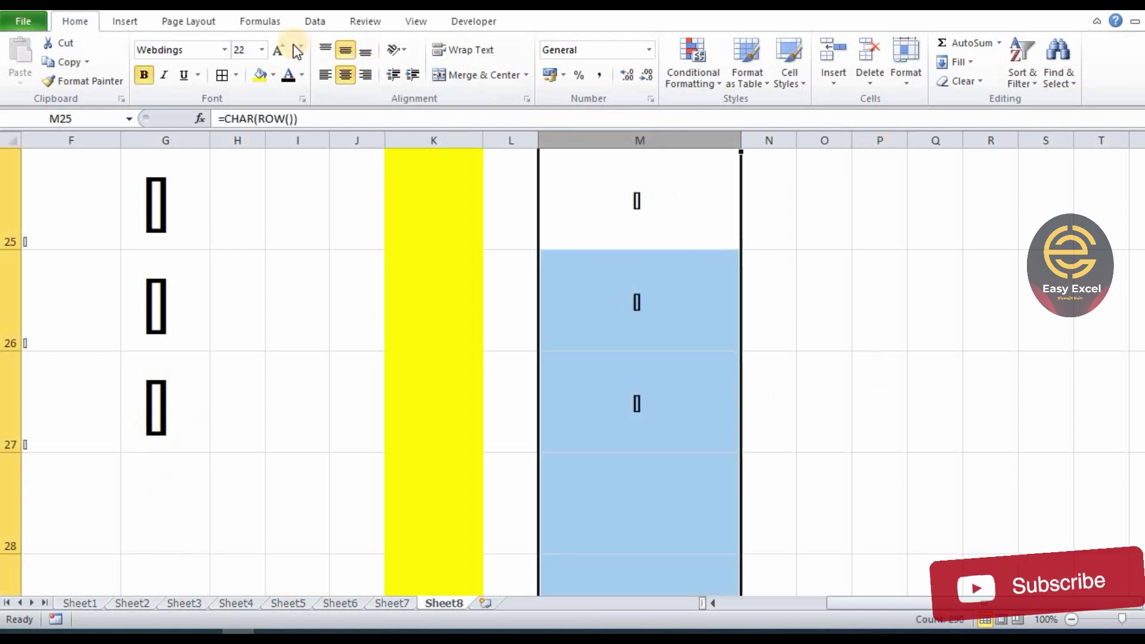
left_click(283, 48)
left_click(283, 48)
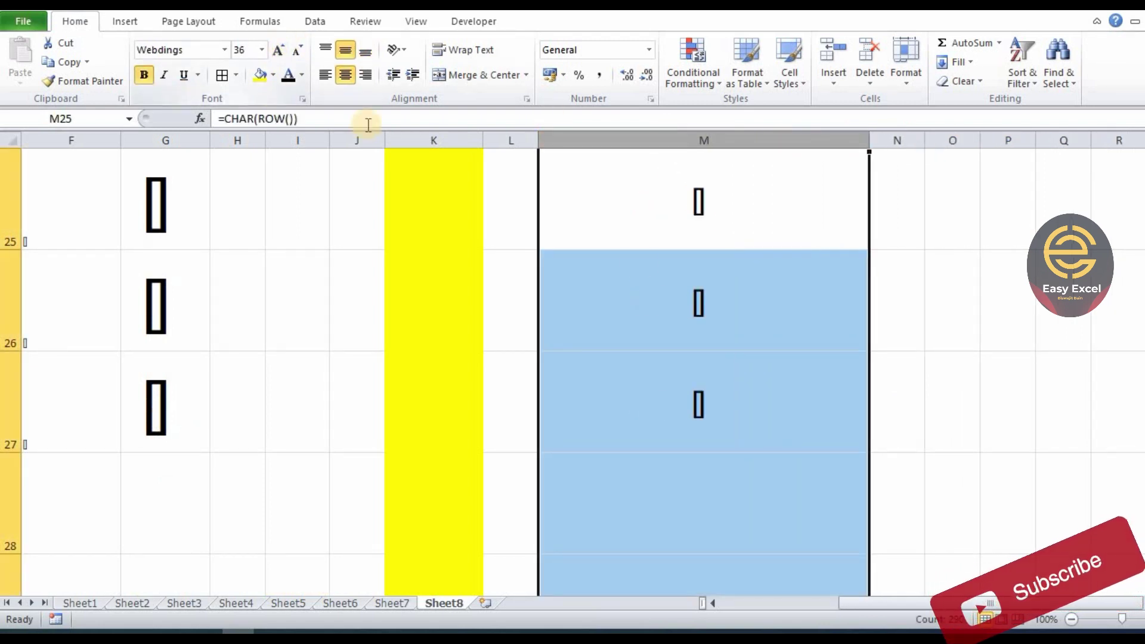
scroll(747, 393, "down", 4)
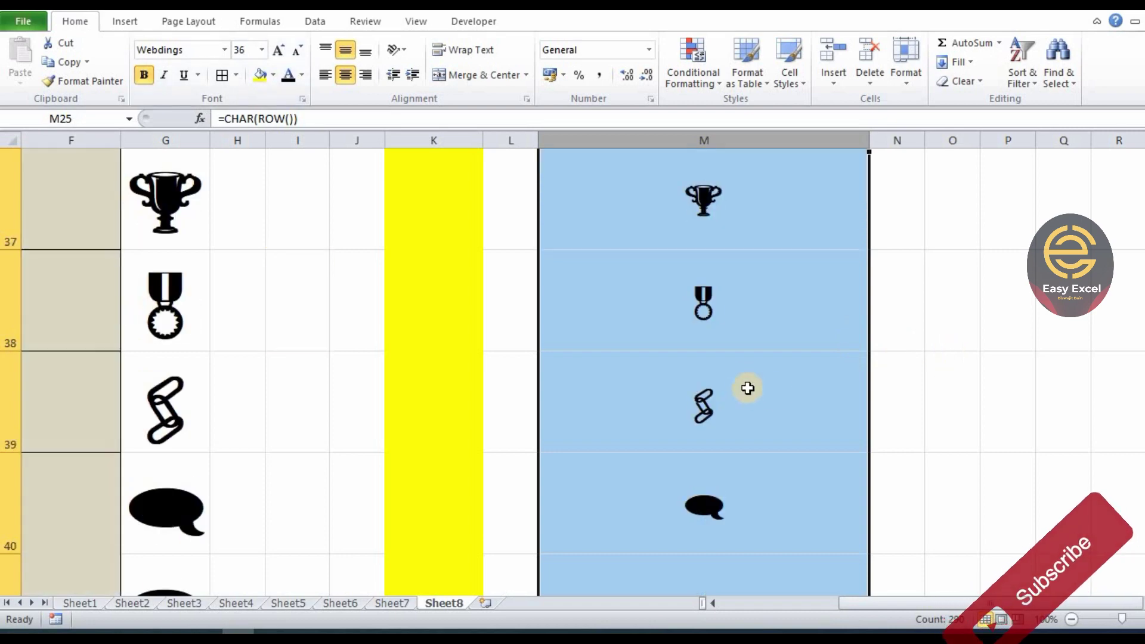
left_click(775, 340)
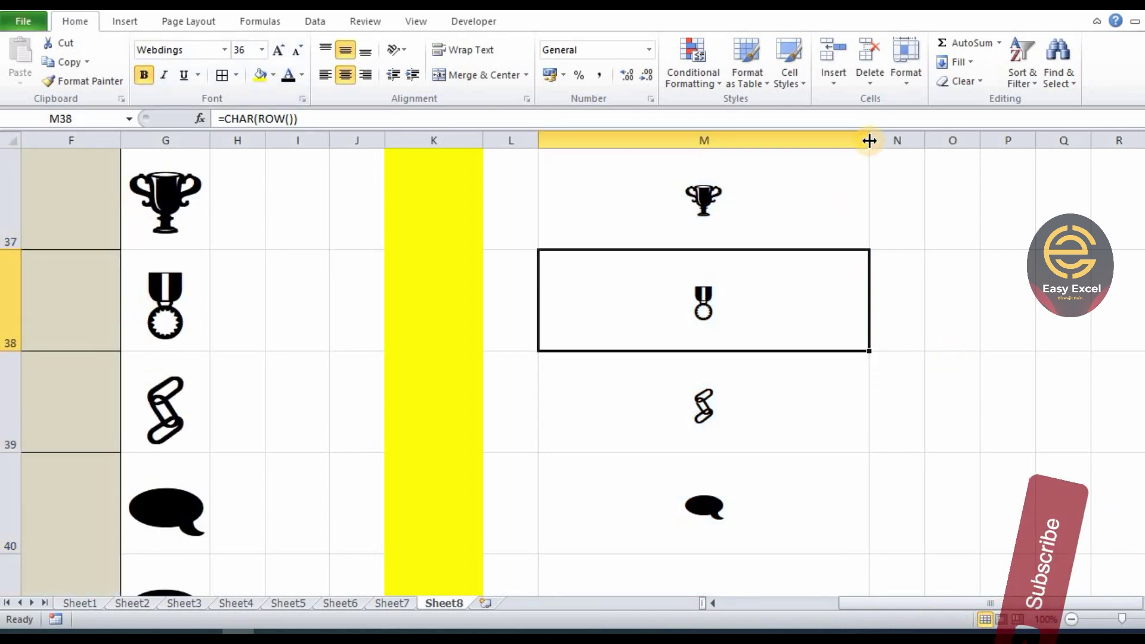
- Reselect column M, check cell M40, and return to the top rows
left_click(775, 141)
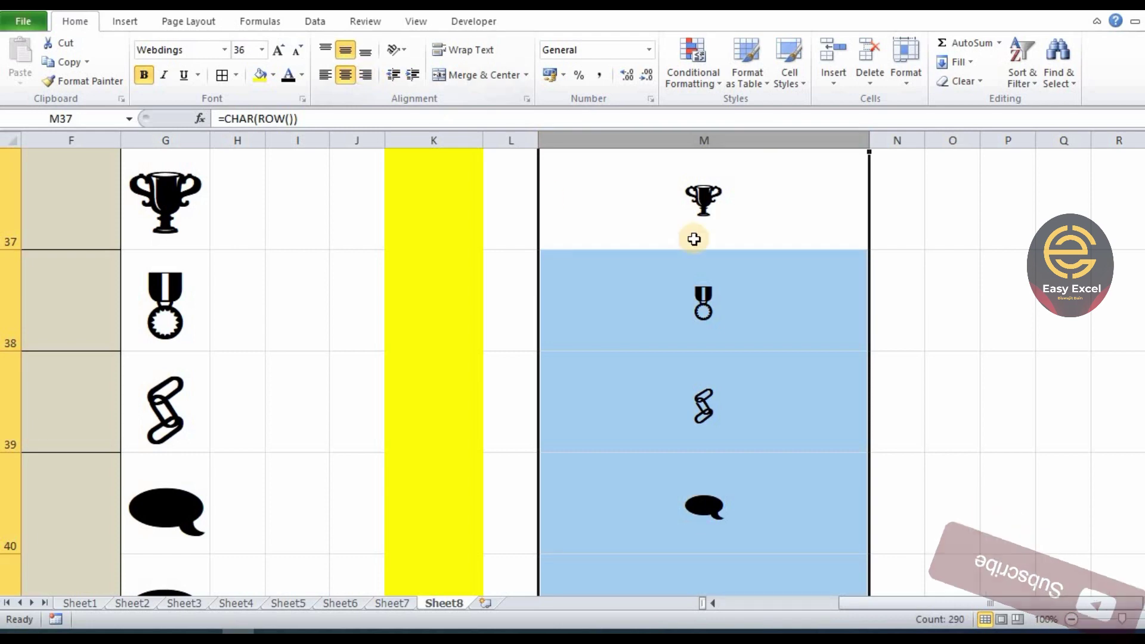
left_click(732, 253)
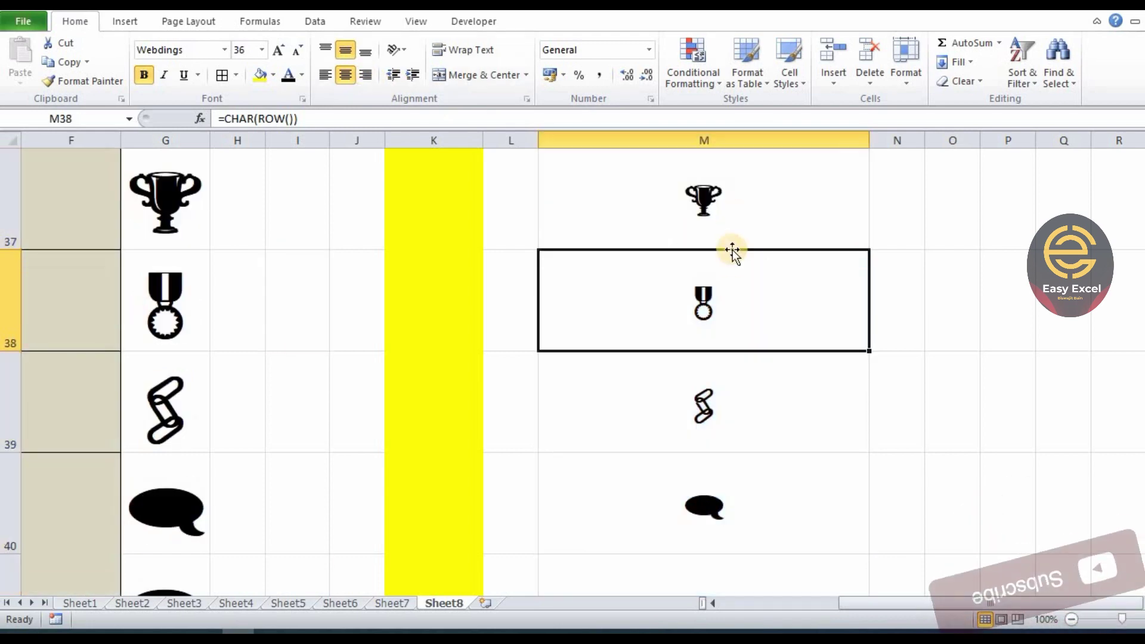
left_click(720, 468)
scroll(724, 457, "up", 5)
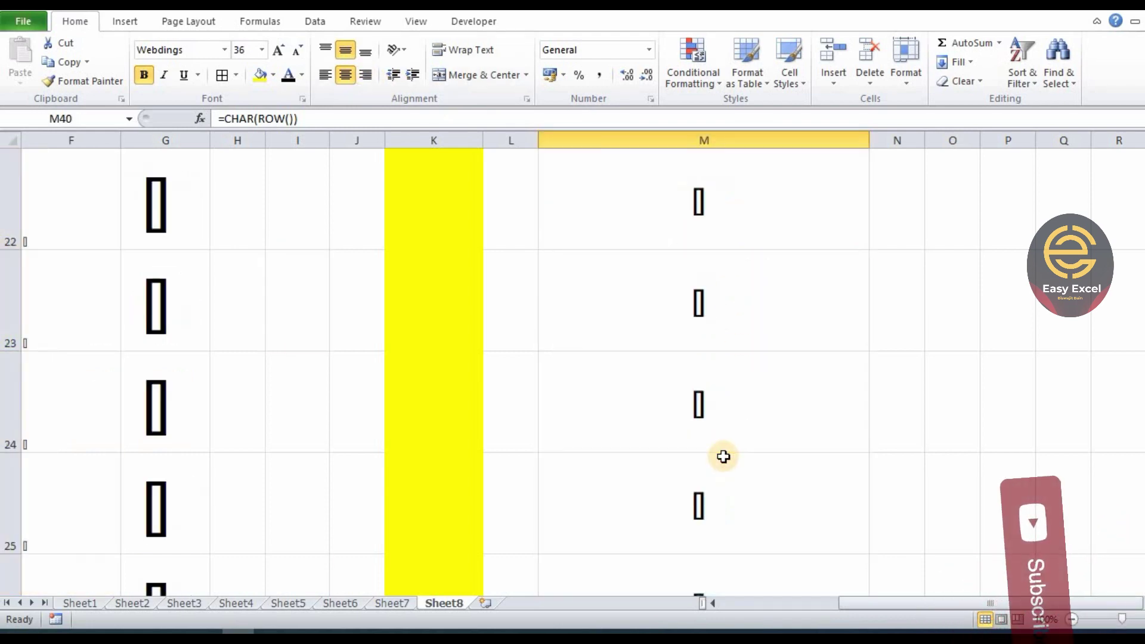
scroll(724, 457, "up", 7)
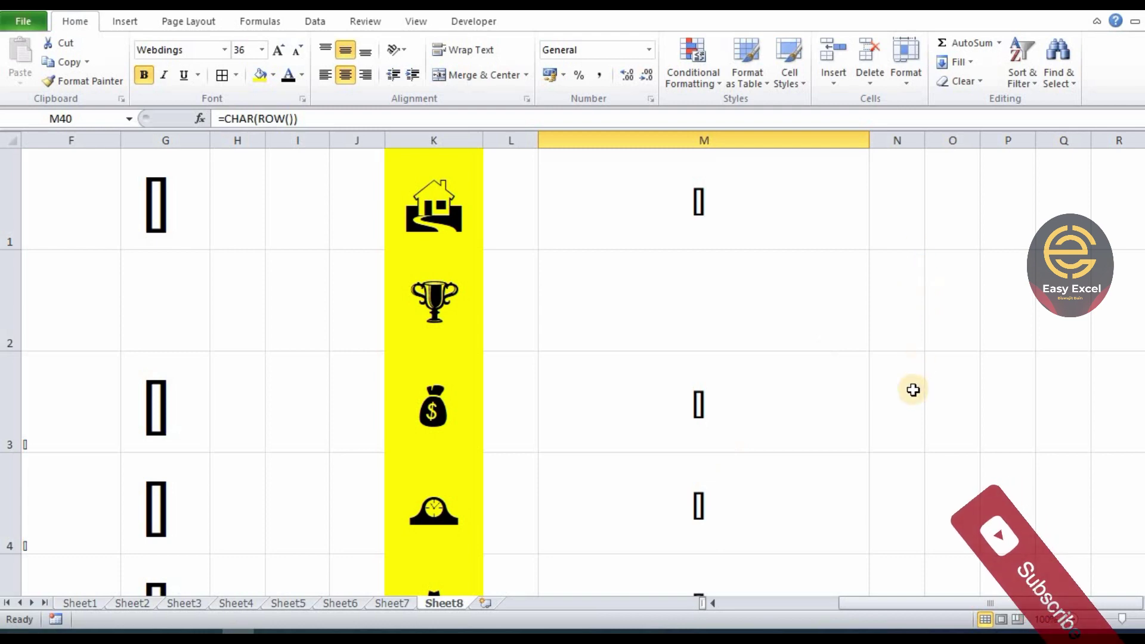
scroll(913, 390, "down", 6)
scroll(913, 390, "up", 4)
scroll(913, 390, "up", 2)
- Enter =CHAR(100) in cell N1 and set it in the Webdings font
left_click(900, 193)
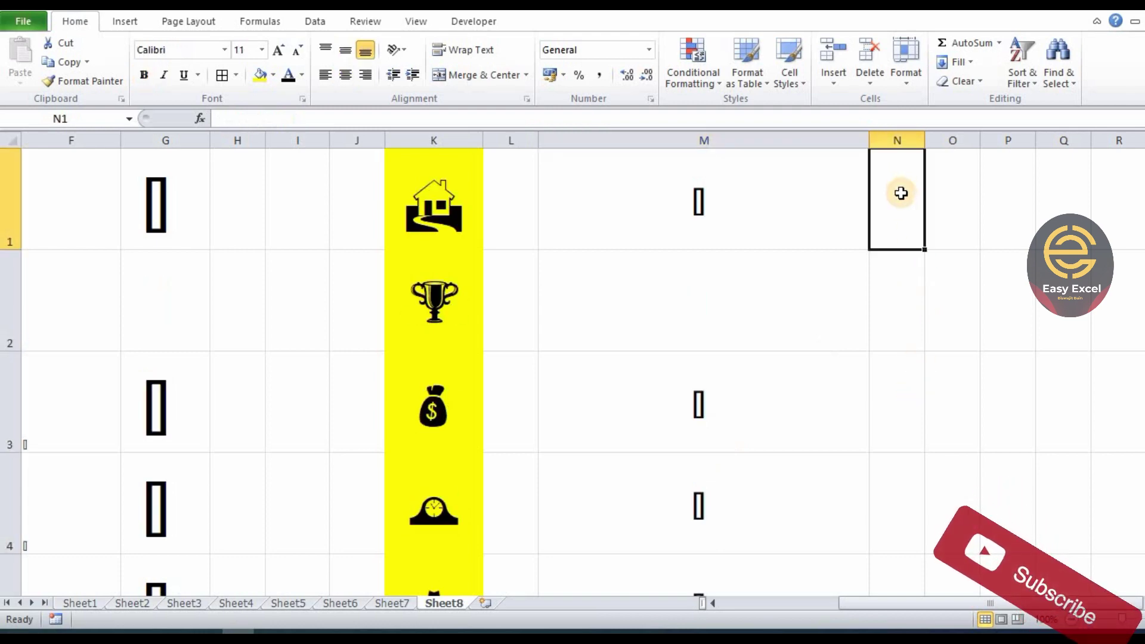
type("=CHAR")
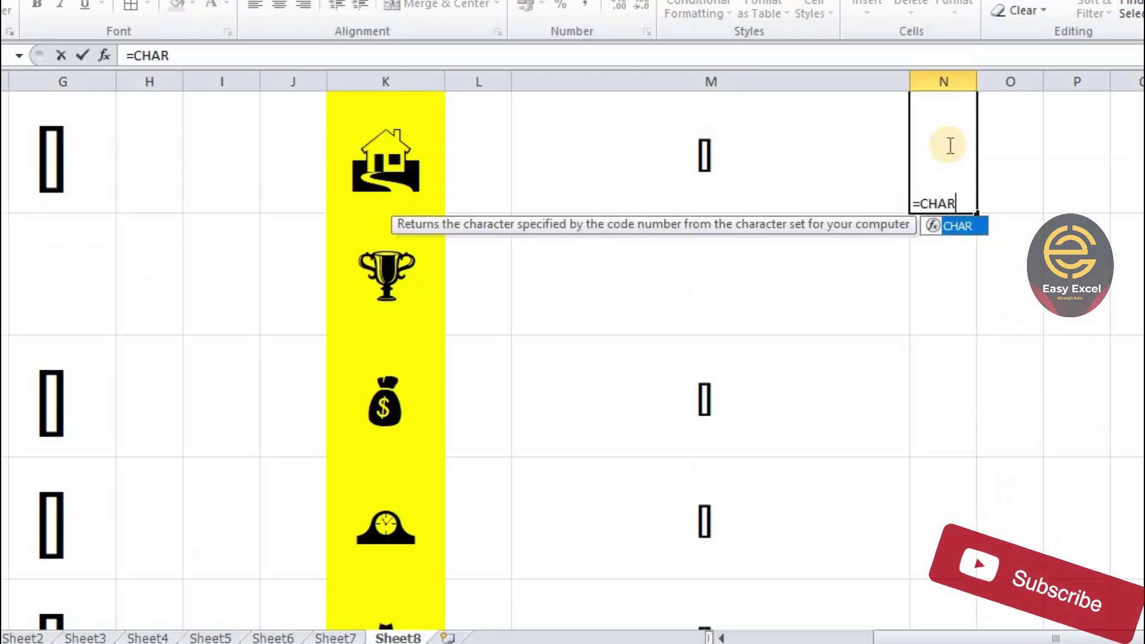
type("(100")
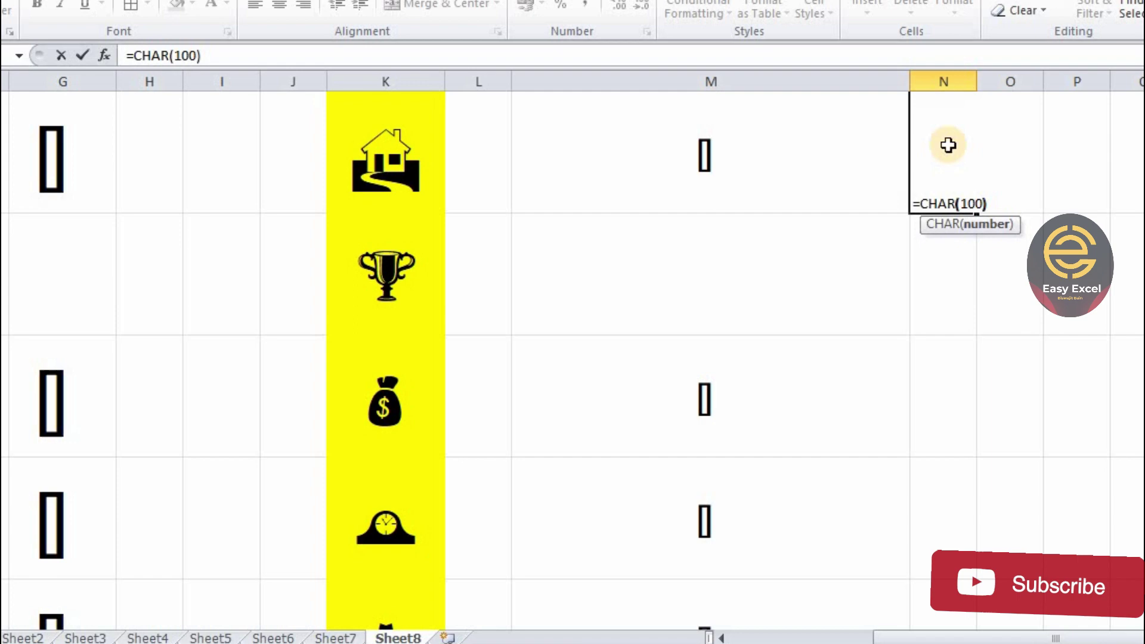
key("ctrl+Return")
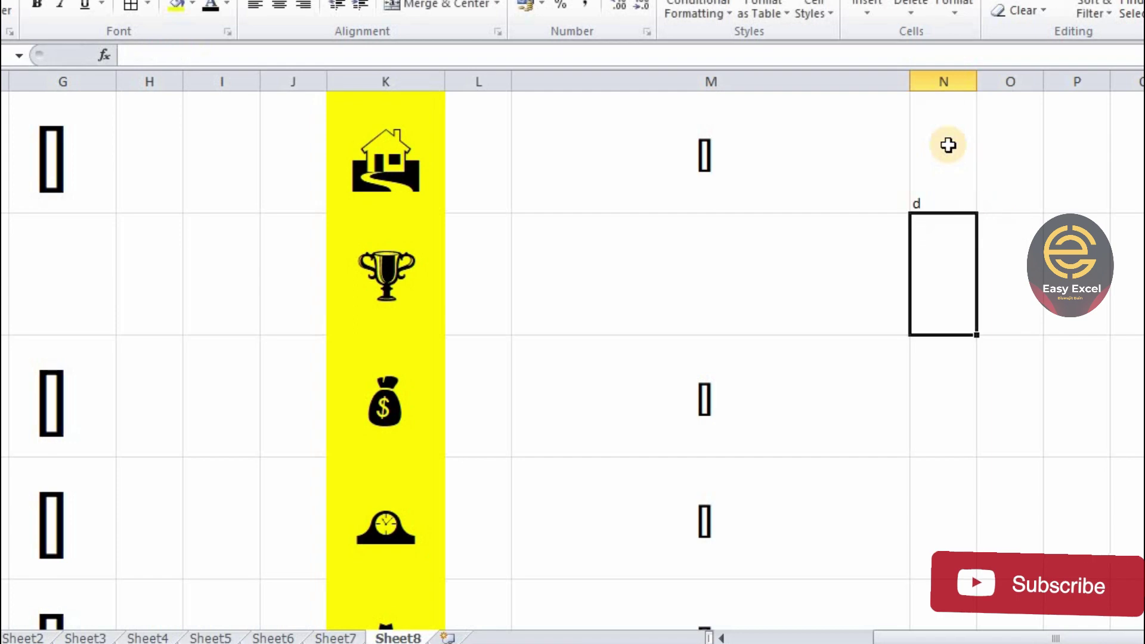
left_click(131, 2)
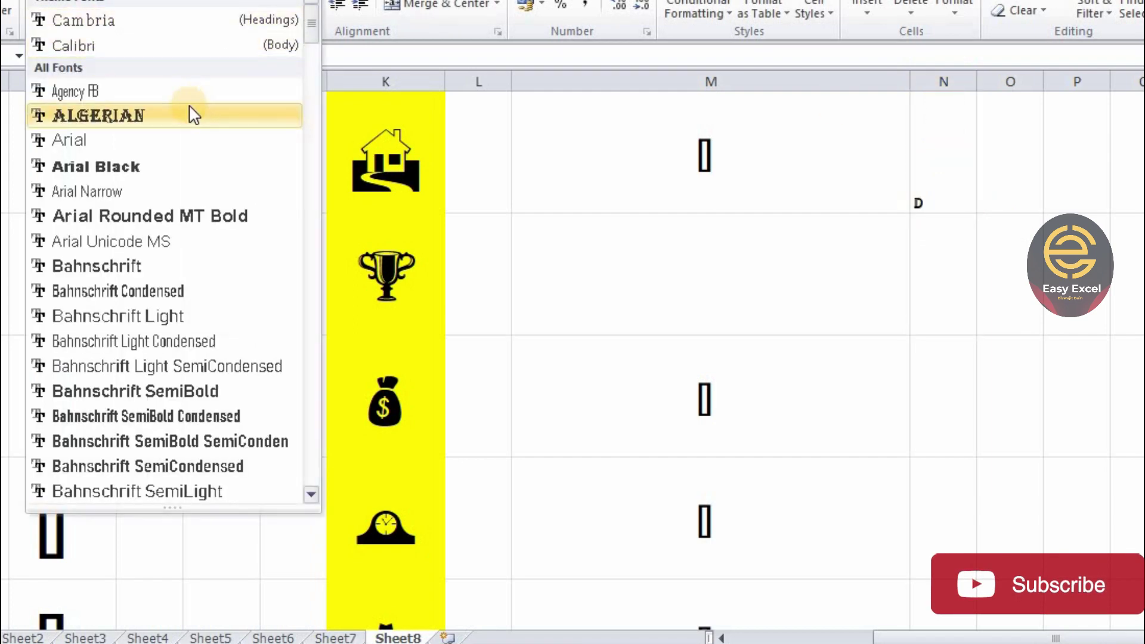
type("w")
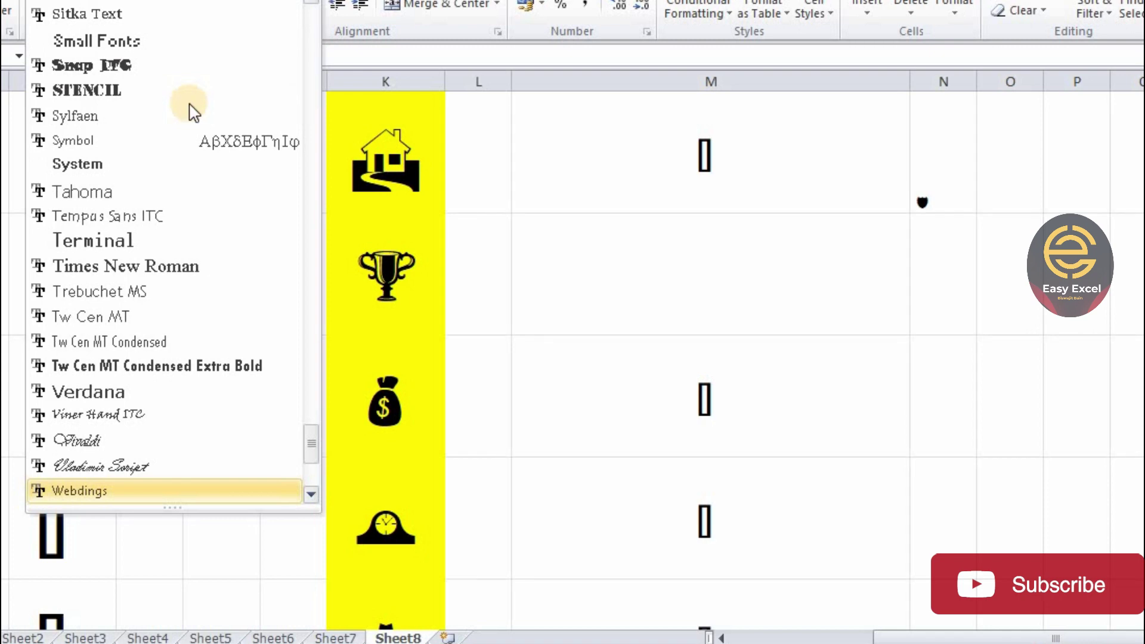
left_click(88, 495)
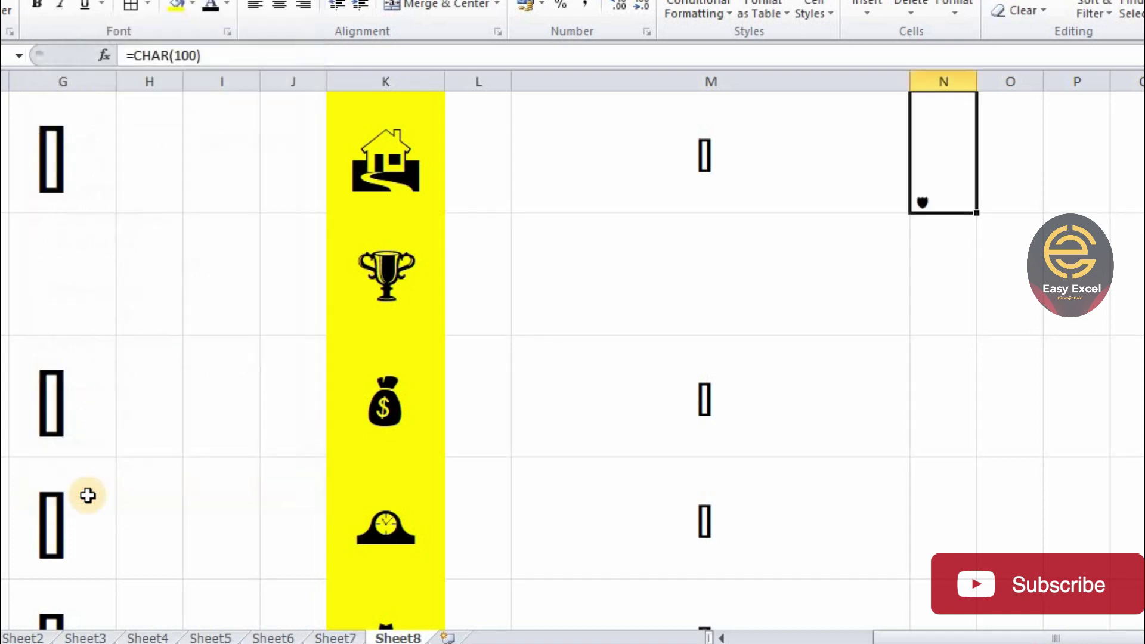
key("Return")
- Center N1's symbol, enlarge it to 48 points and fill the cell yellow
left_click(912, 197)
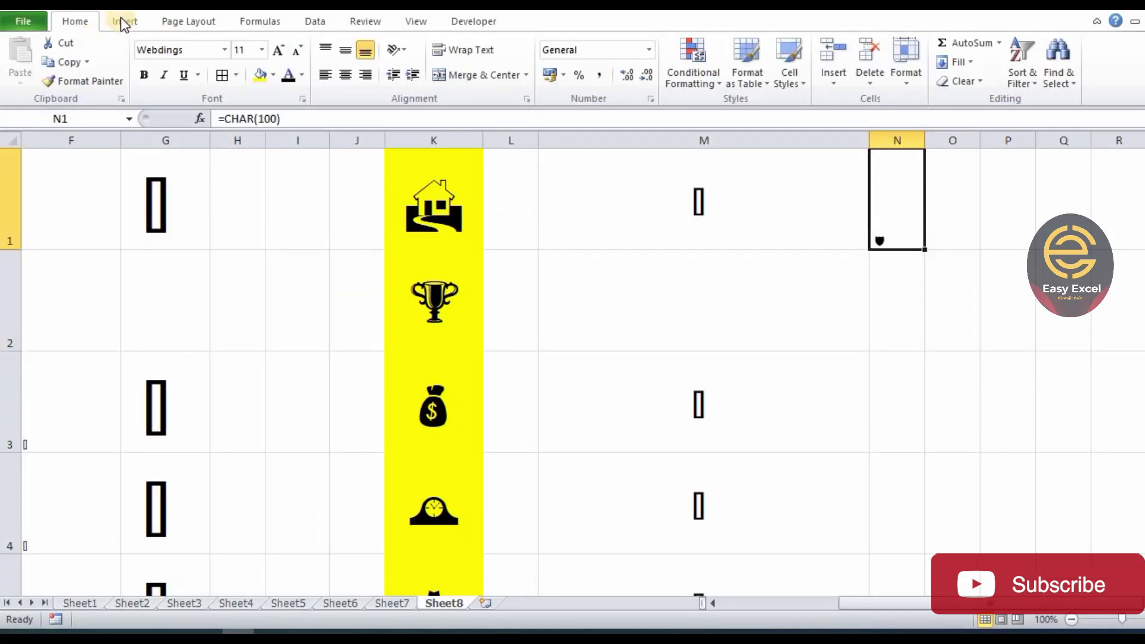
left_click(345, 78)
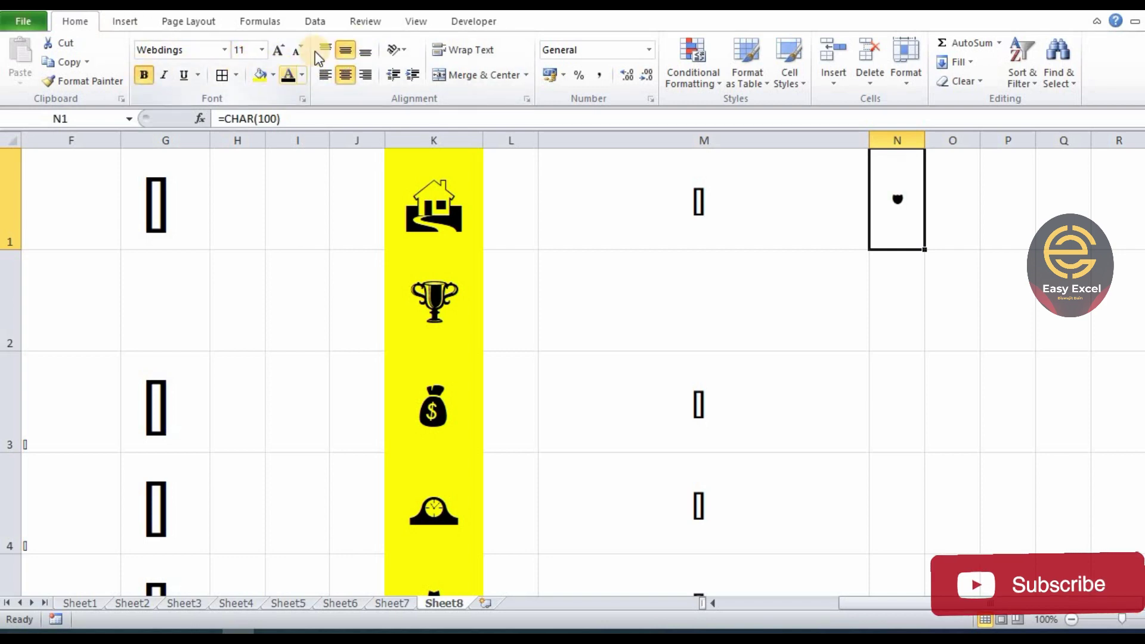
left_click(284, 49)
left_click(284, 49)
left_click(284, 49)
left_click(284, 48)
left_click(283, 49)
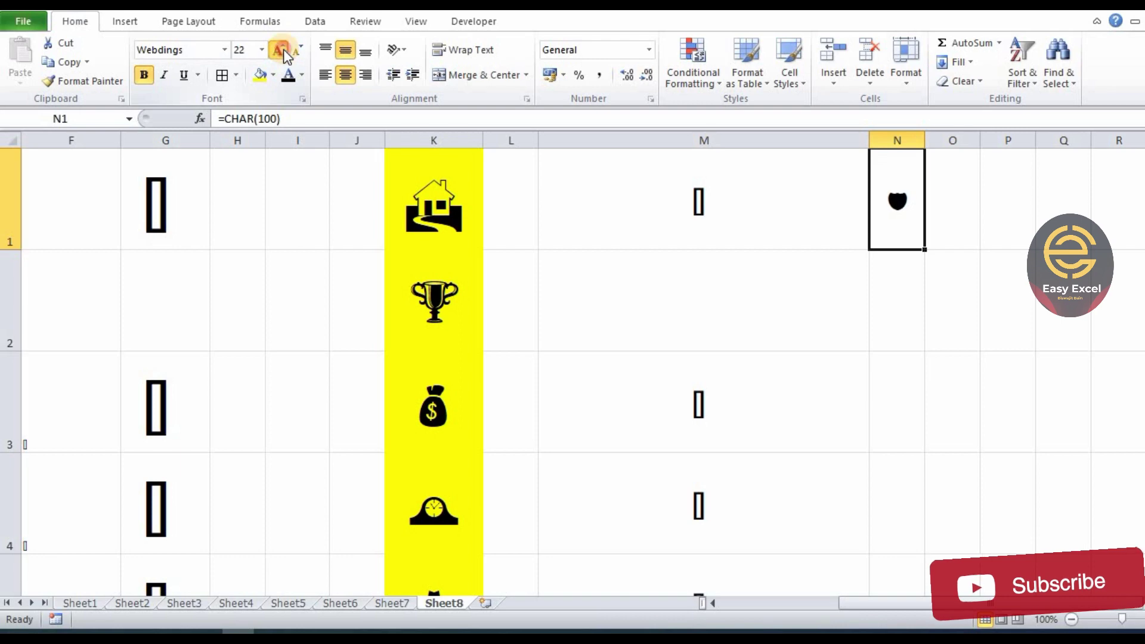
left_click(284, 48)
left_click(284, 49)
left_click(283, 49)
left_click(260, 75)
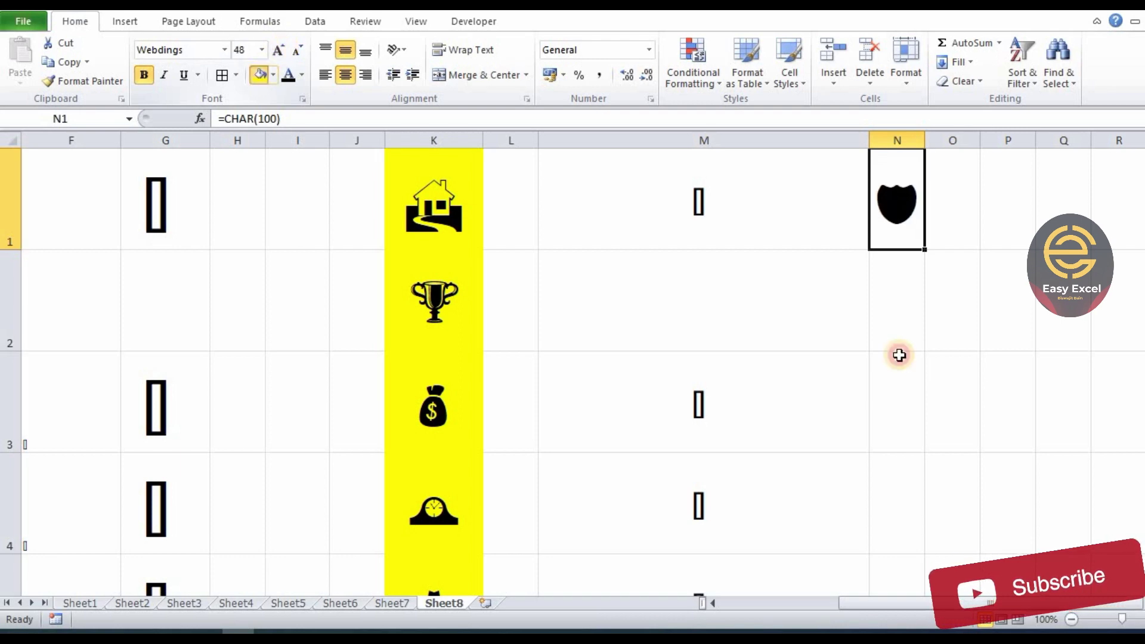
- Inspect the web symbol in cell M34, then return to cell N1
left_click_drag(928, 370, 928, 337)
left_click(883, 200)
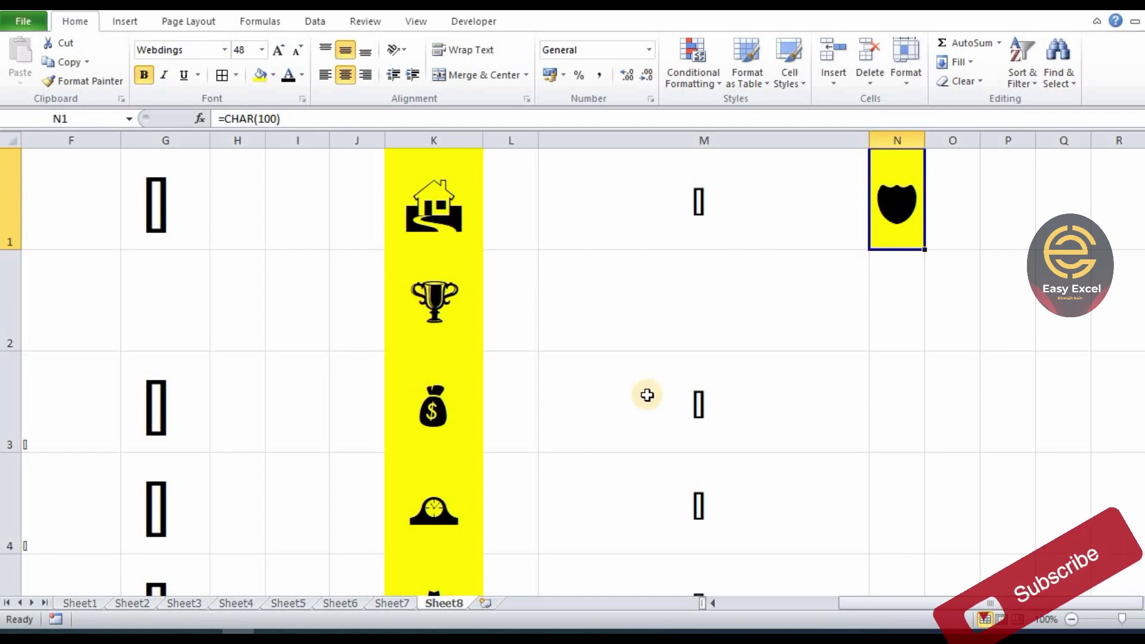
scroll(749, 402, "down", 10)
scroll(748, 402, "down", 1)
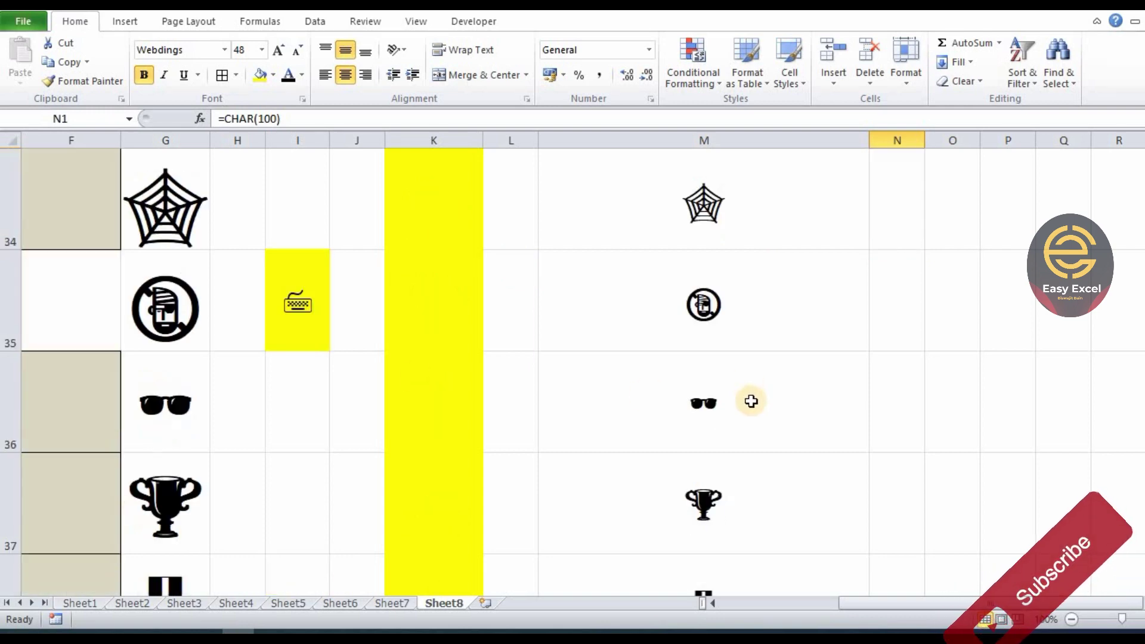
left_click(705, 224)
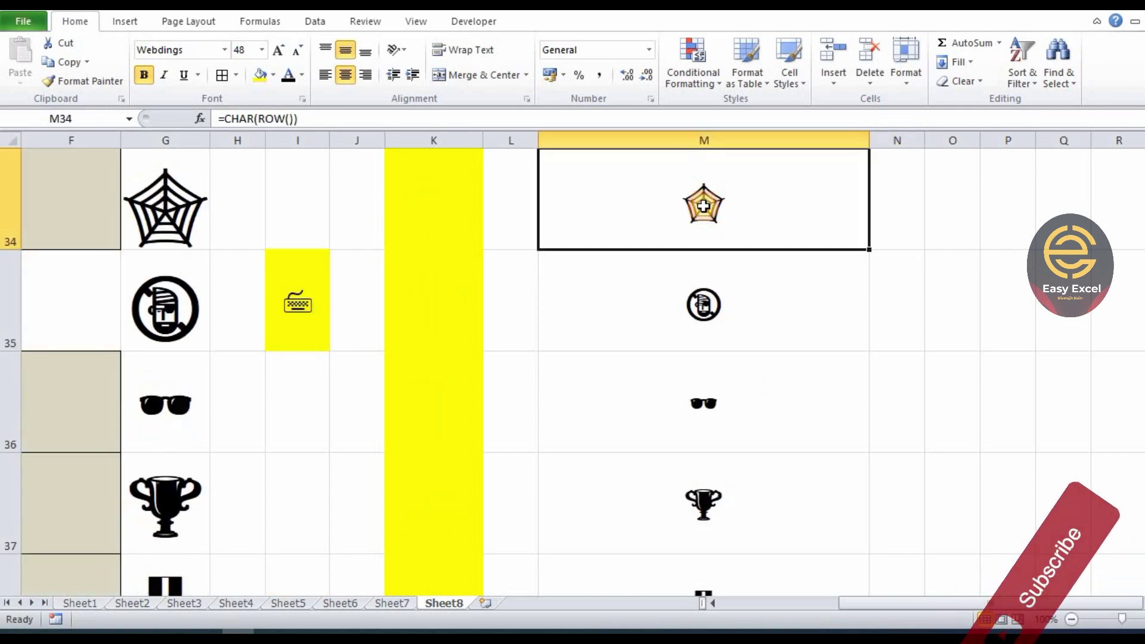
left_click(9, 237)
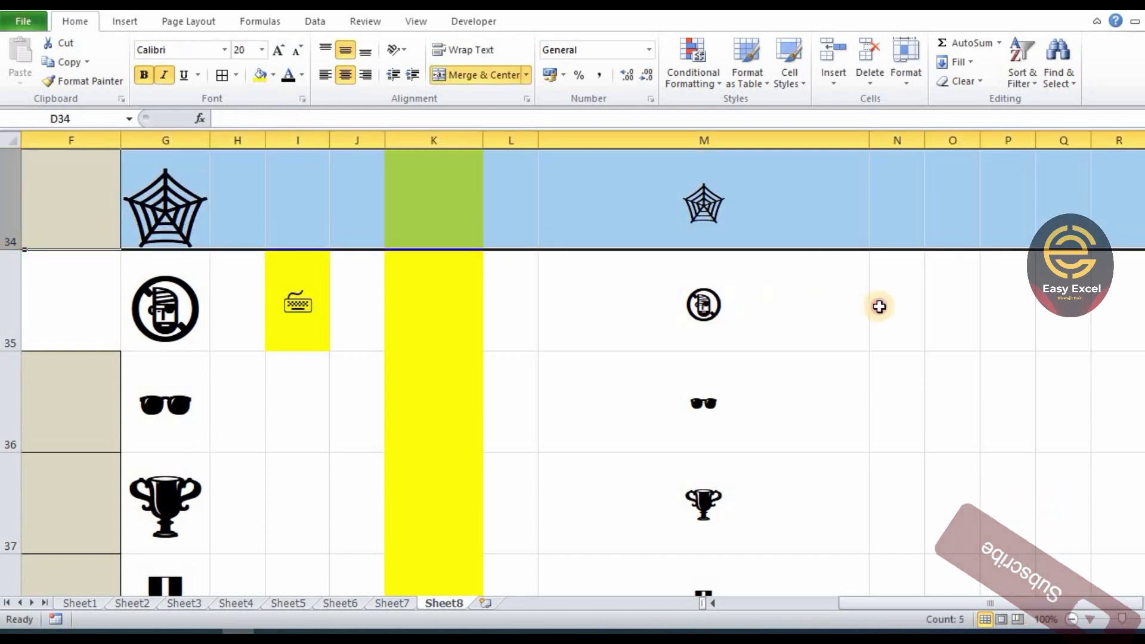
left_click(885, 309)
scroll(885, 309, "up", 3)
scroll(885, 308, "up", 8)
left_click(895, 208)
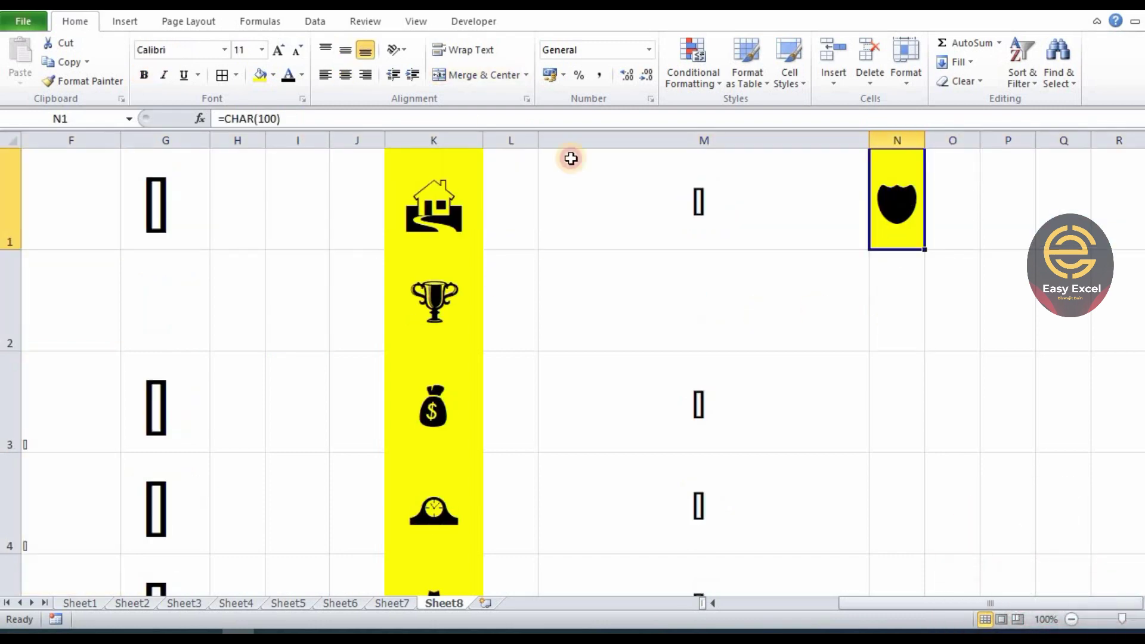
- Change N1's formula to =CHAR(34) to show a spider web, and widen column N slightly
double_click(271, 119)
key("BackSpace")
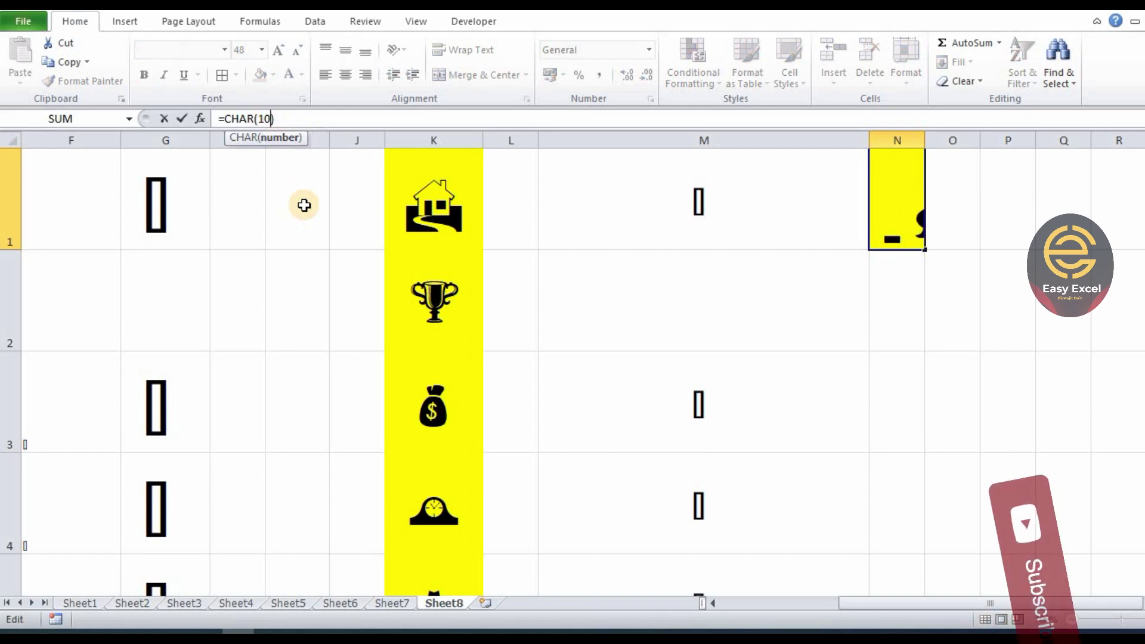
type("33")
key("Return")
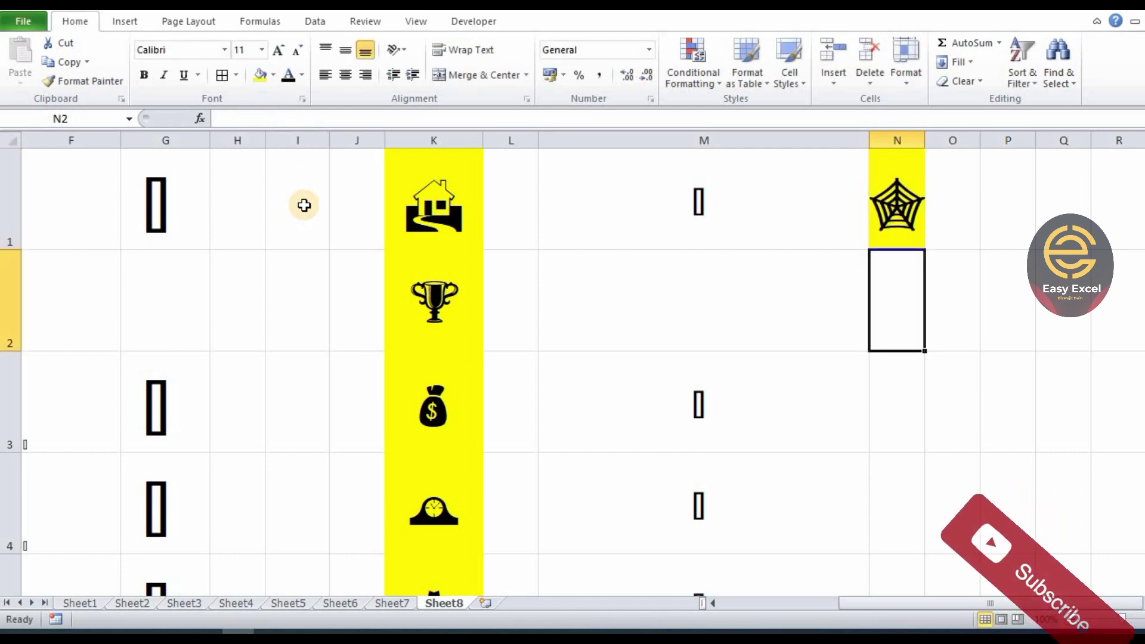
left_click(994, 257)
left_click(901, 197)
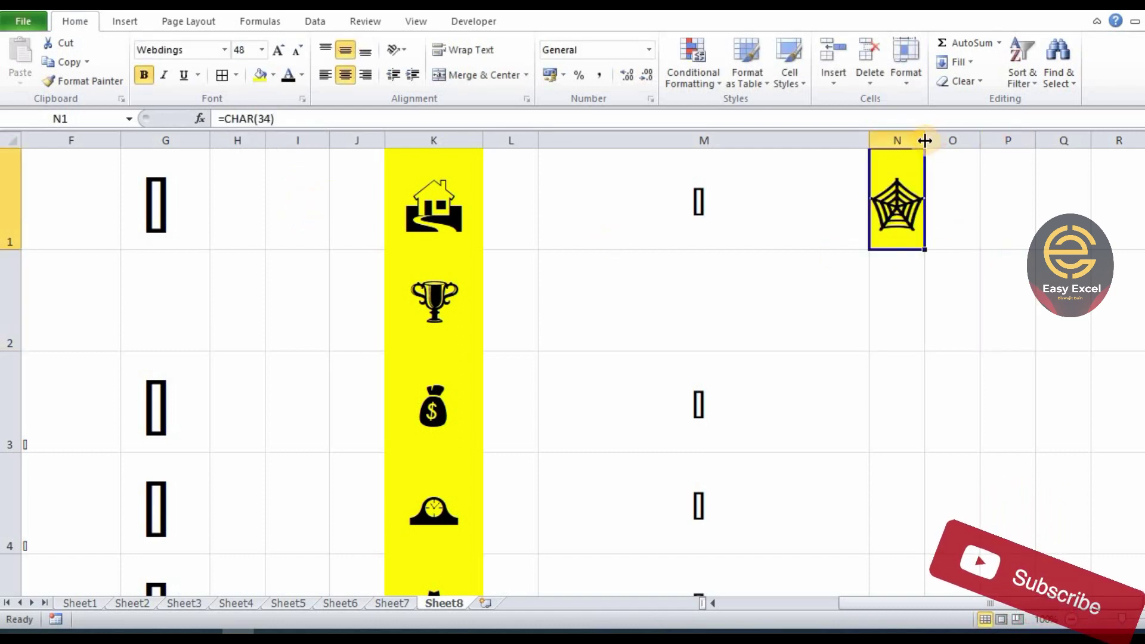
left_click_drag(925, 140, 934, 140)
left_click(817, 331)
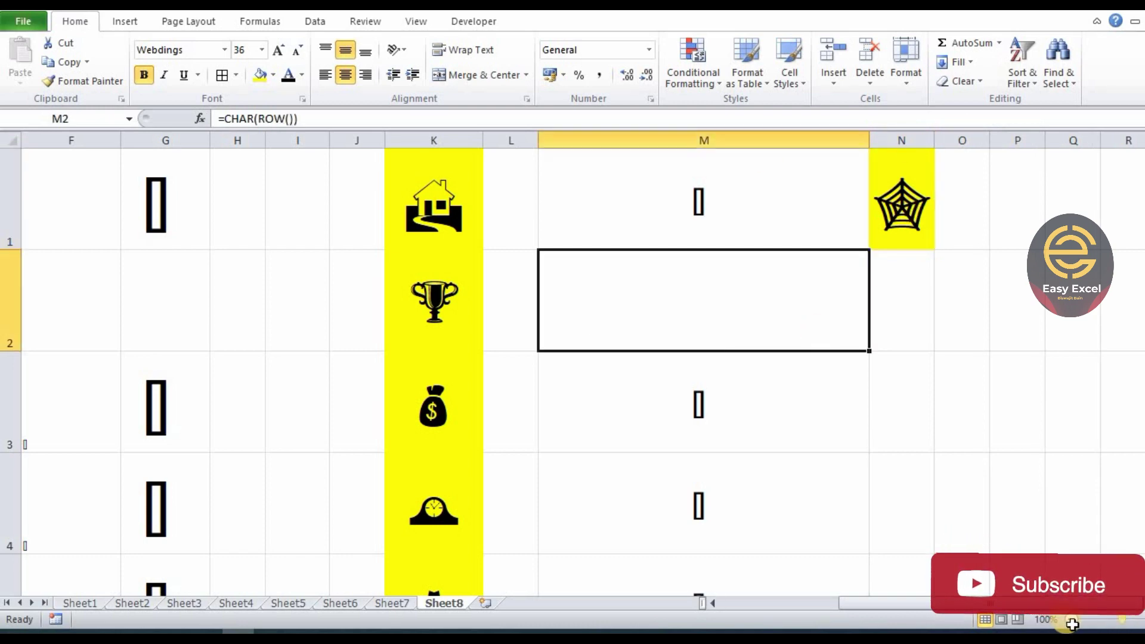
- Make columns M and E narrower
scroll(842, 412, "down", 1, "ctrl")
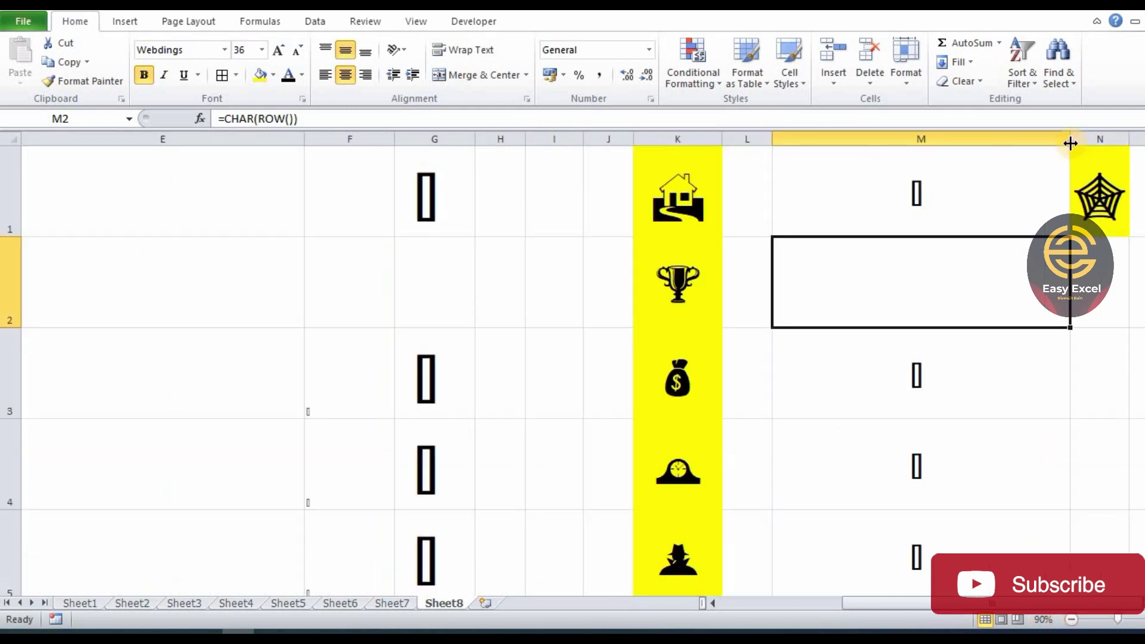
mouse_move(1067, 138)
left_mouse_down()
mouse_move(930, 225)
mouse_move(975, 225)
left_mouse_up()
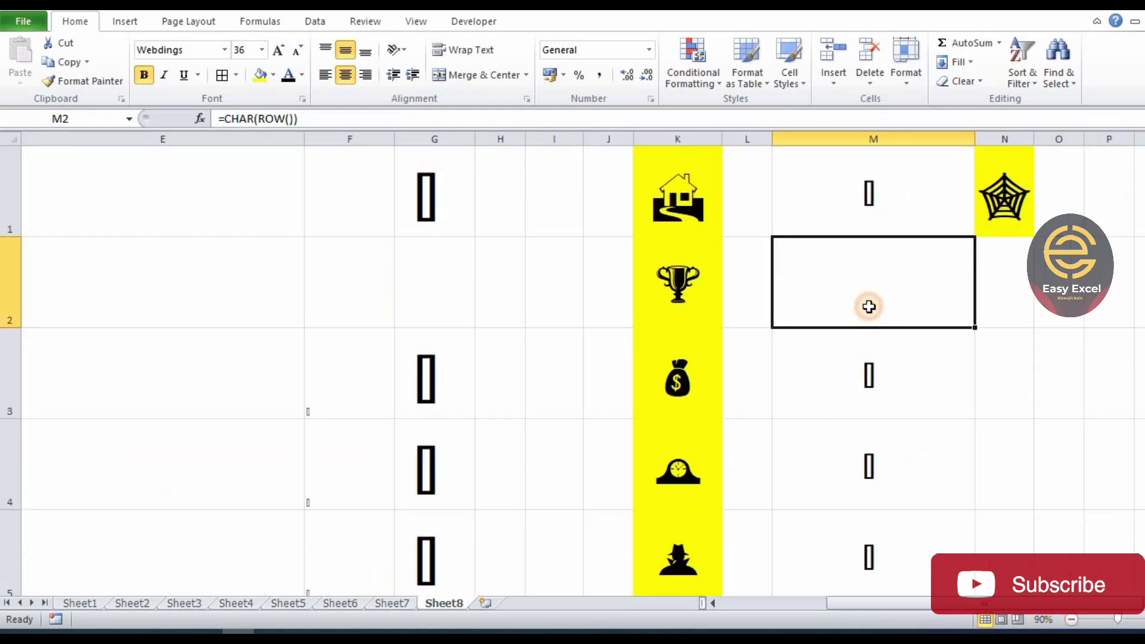
scroll(875, 279, "down", 5)
scroll(874, 278, "up", 3)
scroll(875, 278, "up", 2)
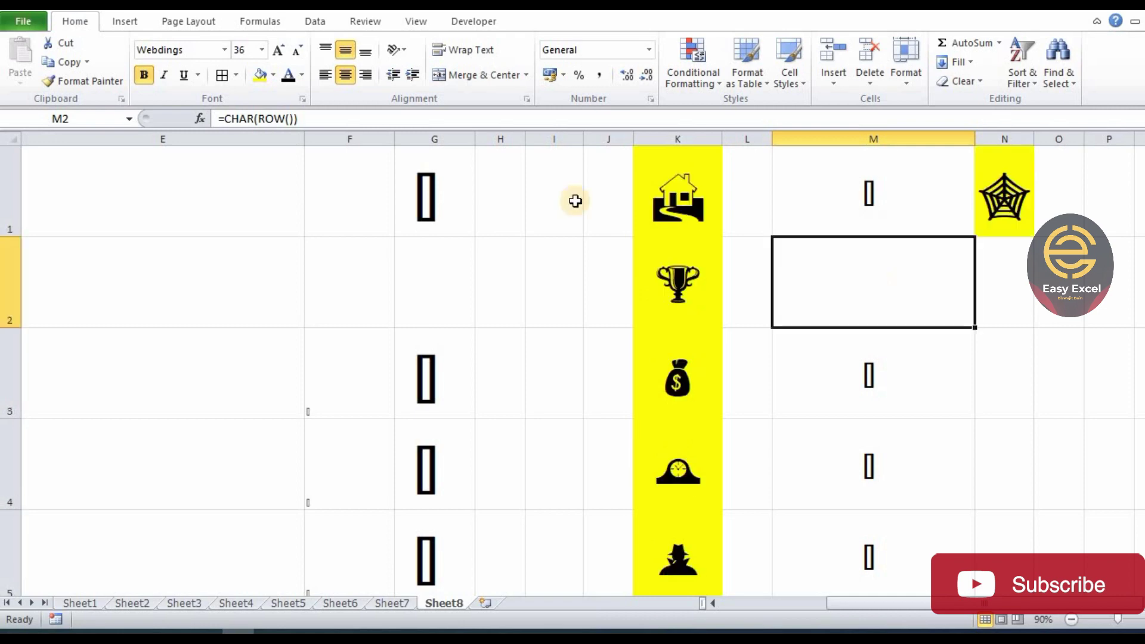
left_click_drag(306, 139, 143, 184)
left_click(188, 190)
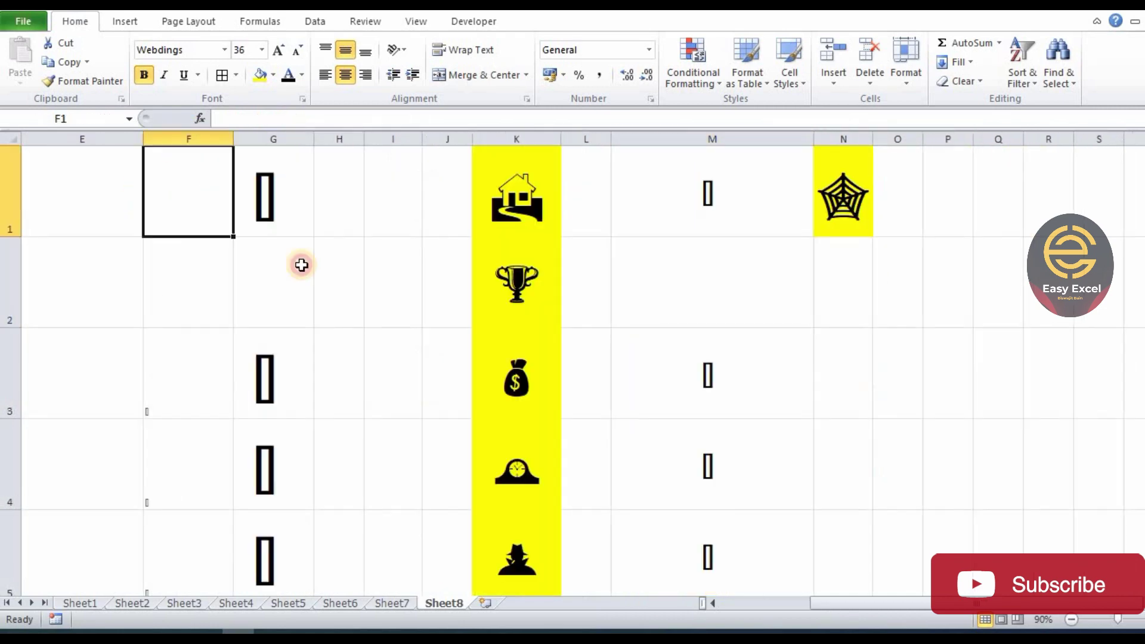
- Select block H1:I2, then cell M2, and review the symbol column
left_click_drag(341, 162, 408, 323)
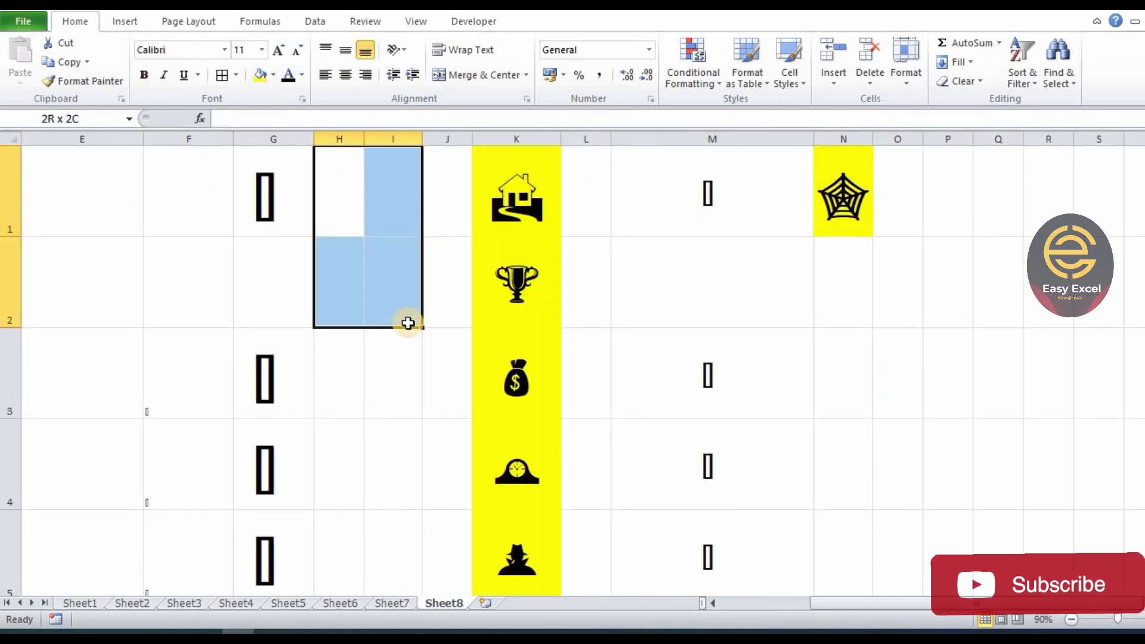
left_click(783, 326)
scroll(783, 327, "down", 4)
scroll(791, 326, "up", 3)
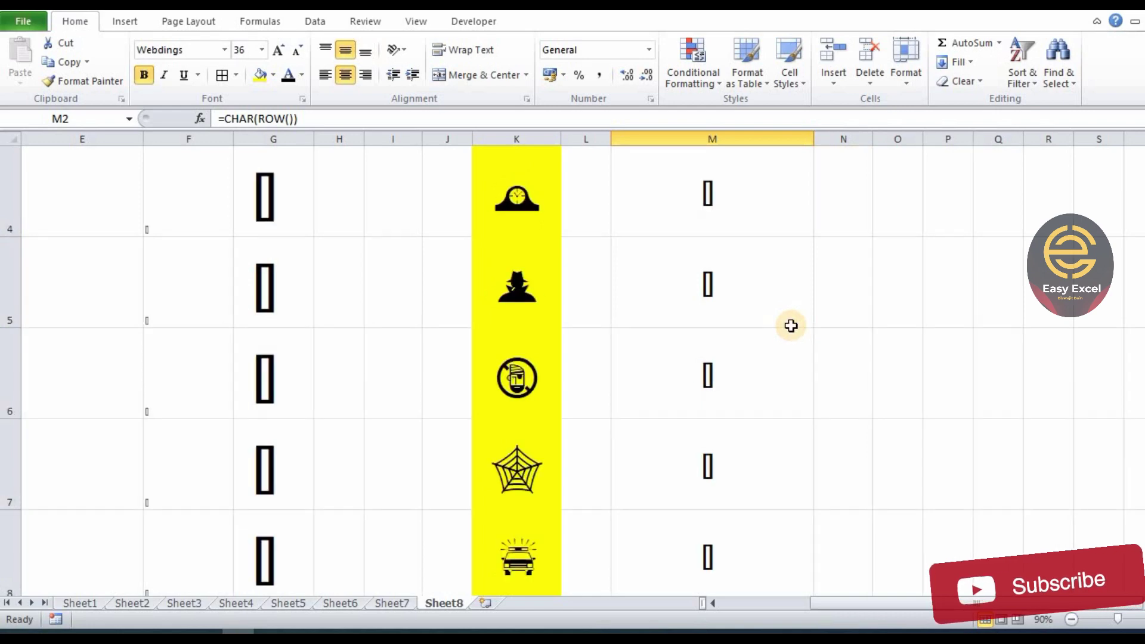
scroll(791, 325, "down", 3)
scroll(791, 326, "up", 4)
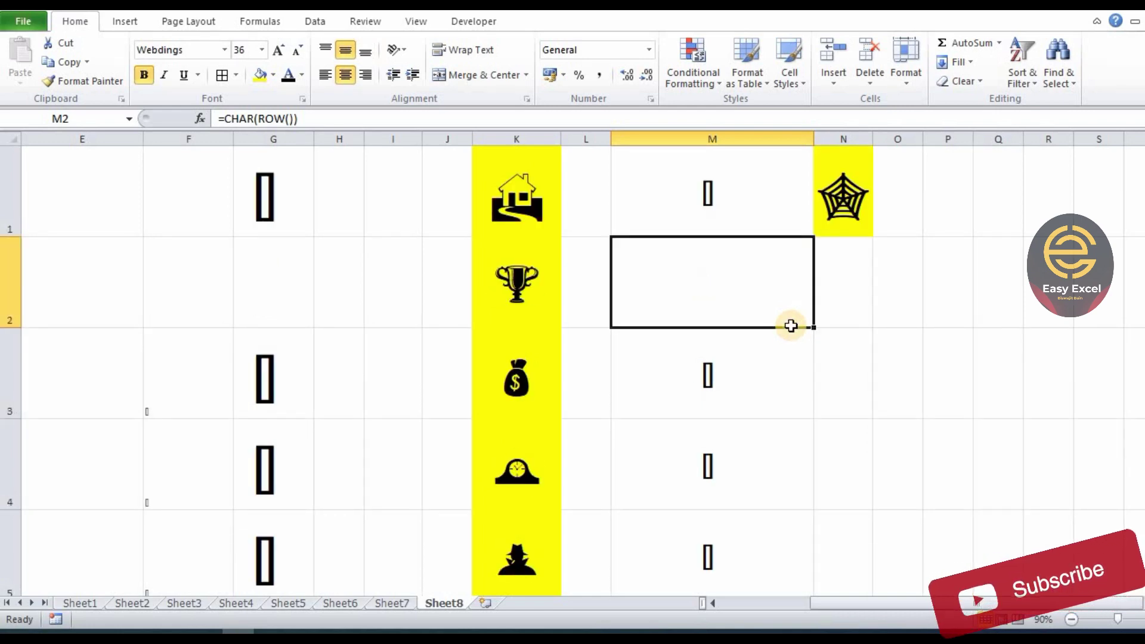